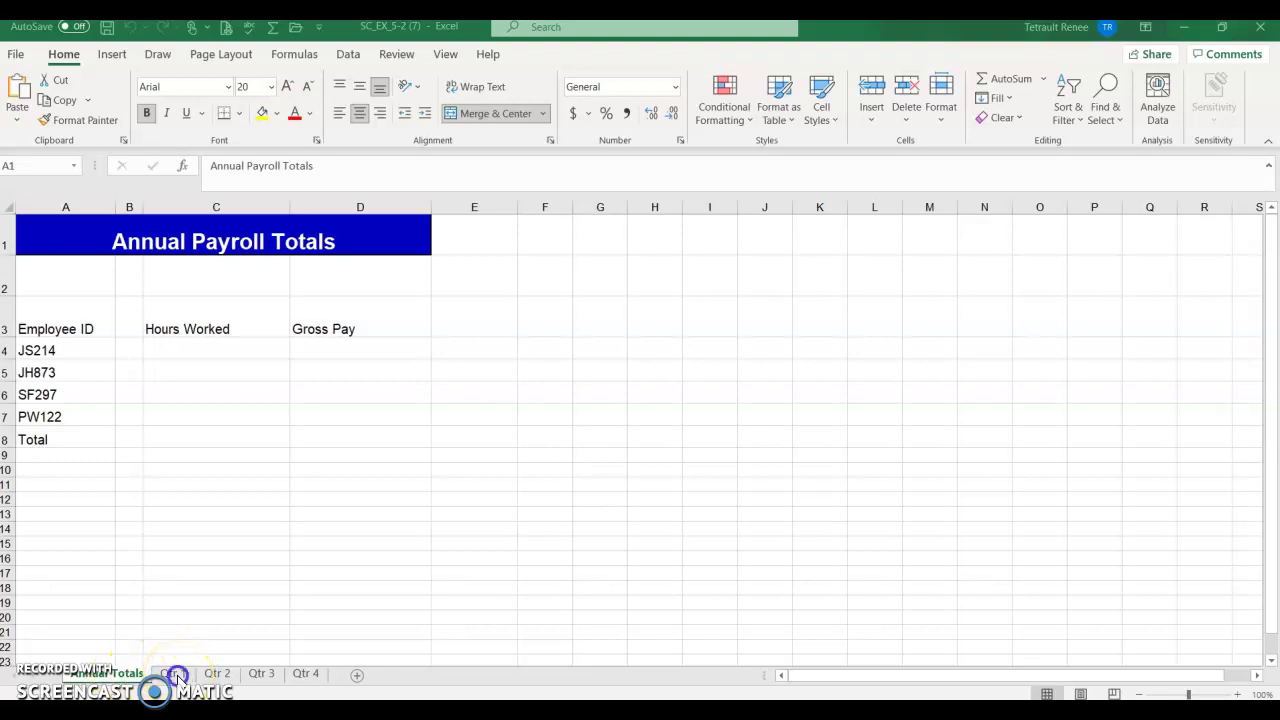
Browse the Qtr 1, Qtr 2, Qtr 3 and Qtr 4 sheets, ending back on Qtr 1
{"action": "left_click", "coordinate": [175, 674], "text": "ctrl"}
{"action": "left_click", "coordinate": [175, 674]}
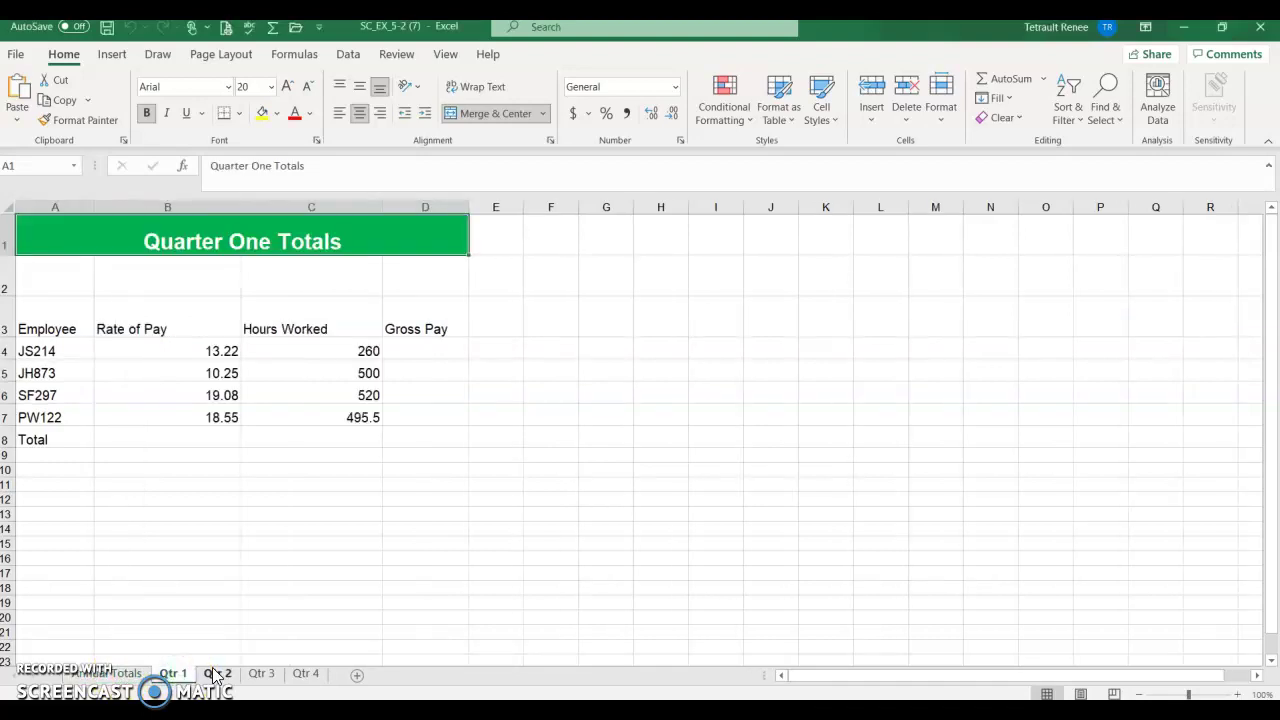
{"action": "left_click", "coordinate": [216, 674]}
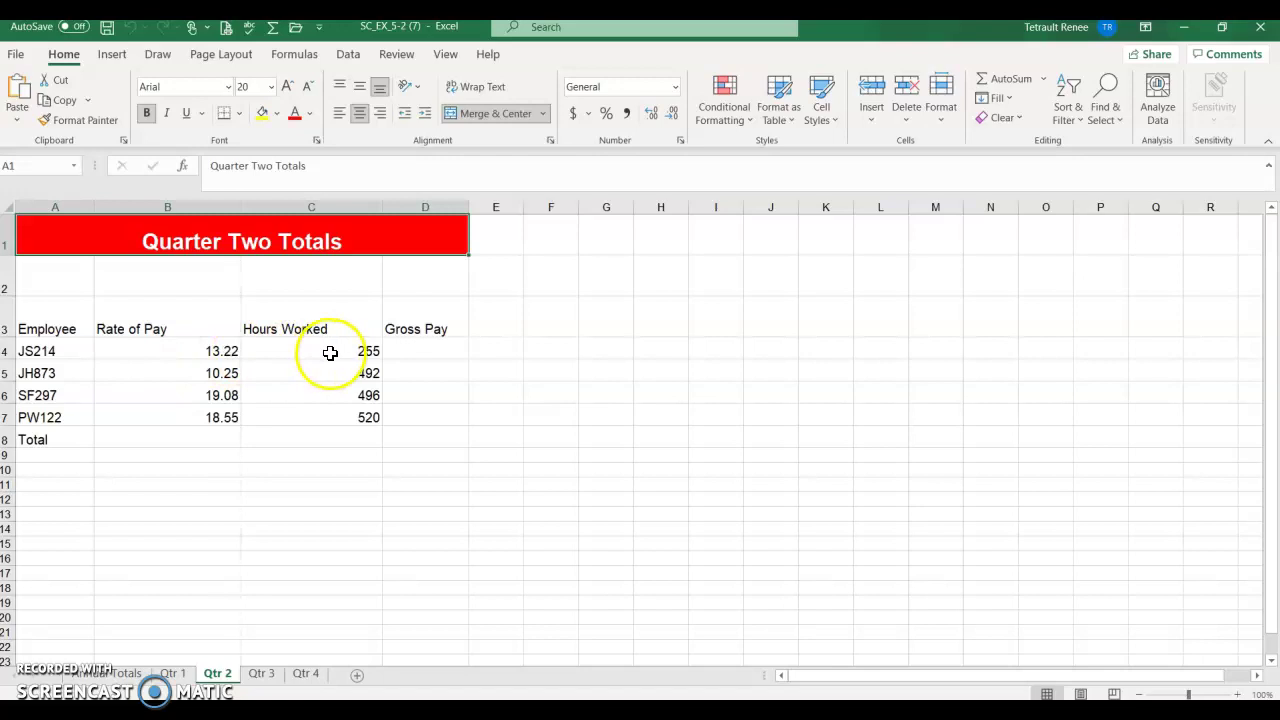
{"action": "left_click", "coordinate": [264, 674]}
{"action": "left_click", "coordinate": [303, 675]}
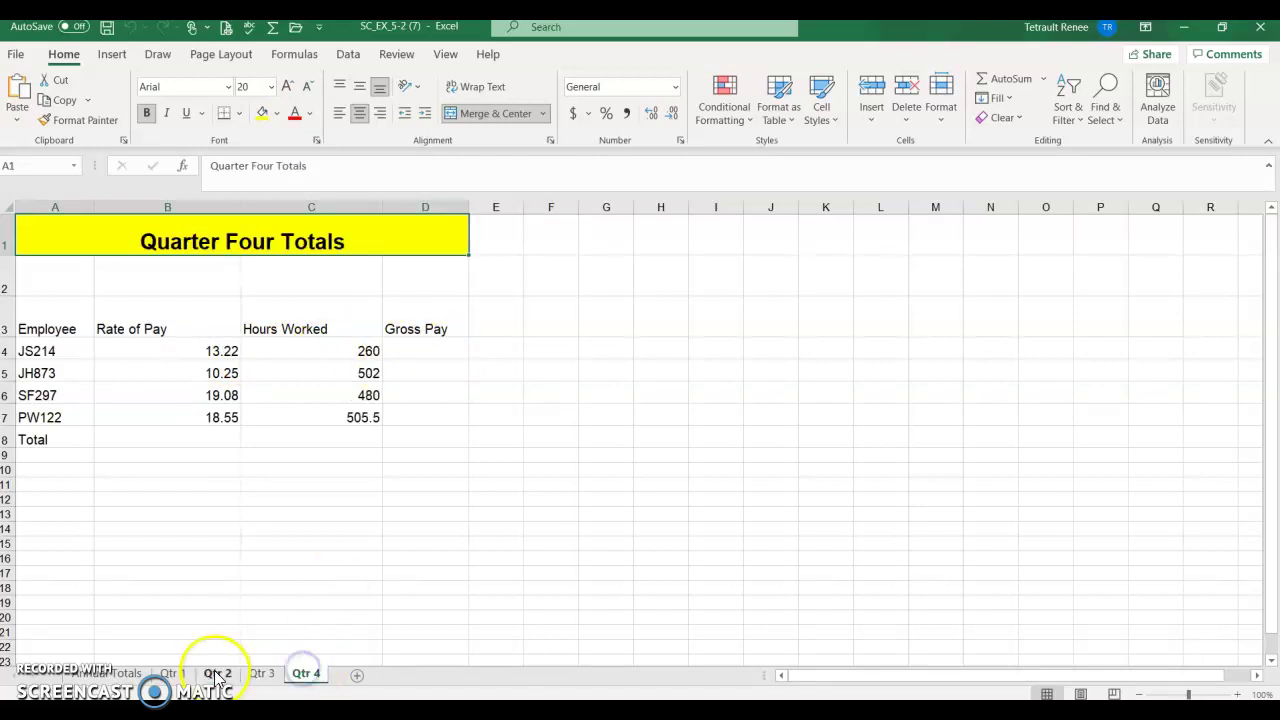
{"action": "left_click", "coordinate": [167, 675]}
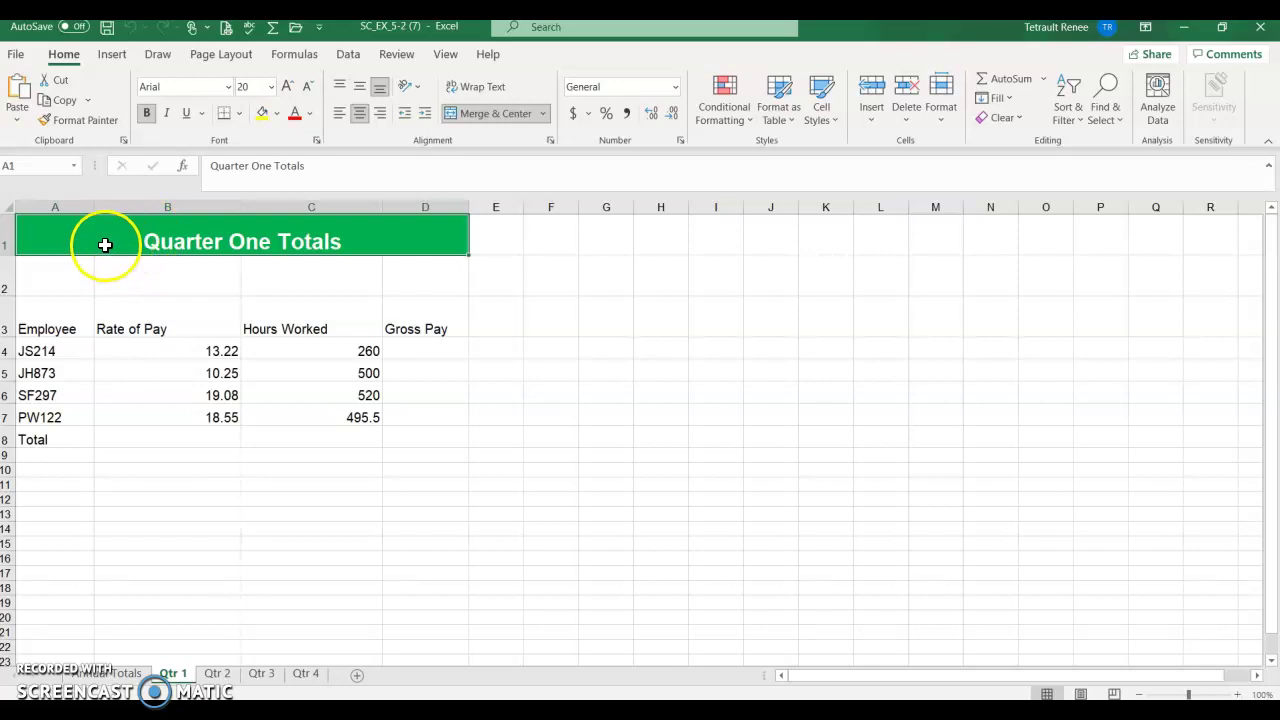
Colour the Qtr 1 sheet tab green and the Qtr 2 tab red
{"action": "right_click", "coordinate": [170, 680]}
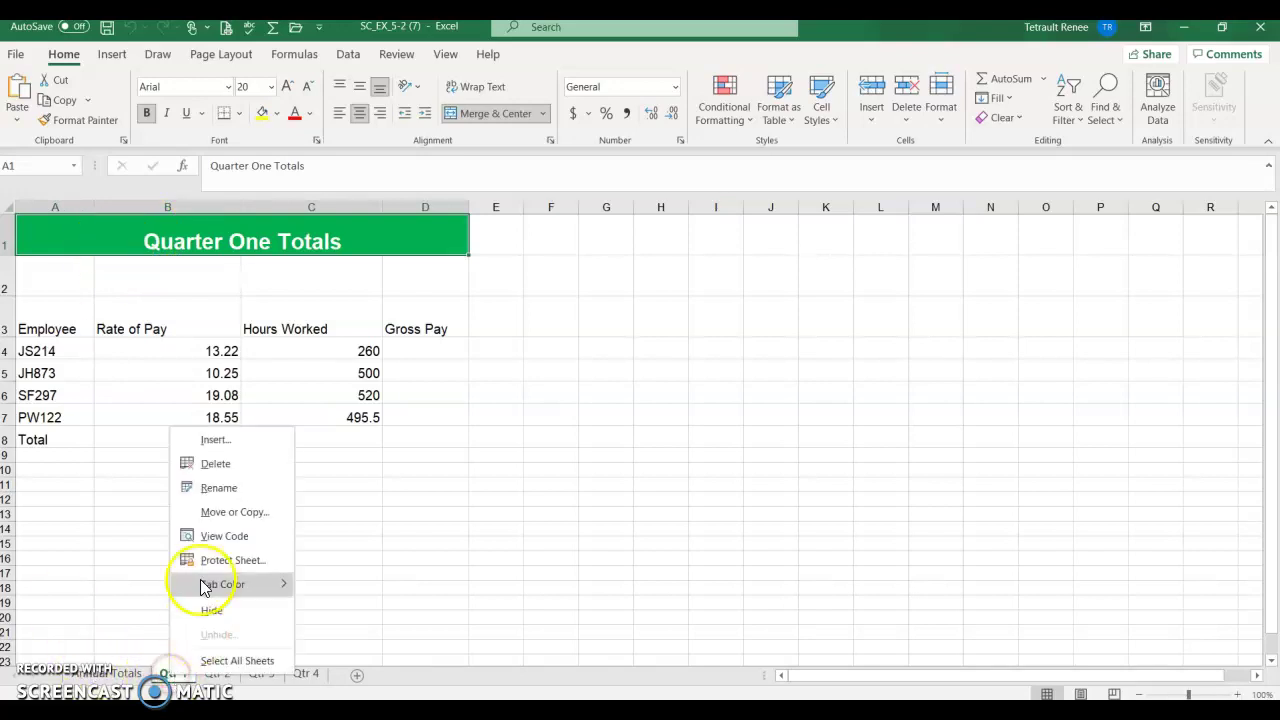
{"action": "mouse_move", "coordinate": [205, 584]}
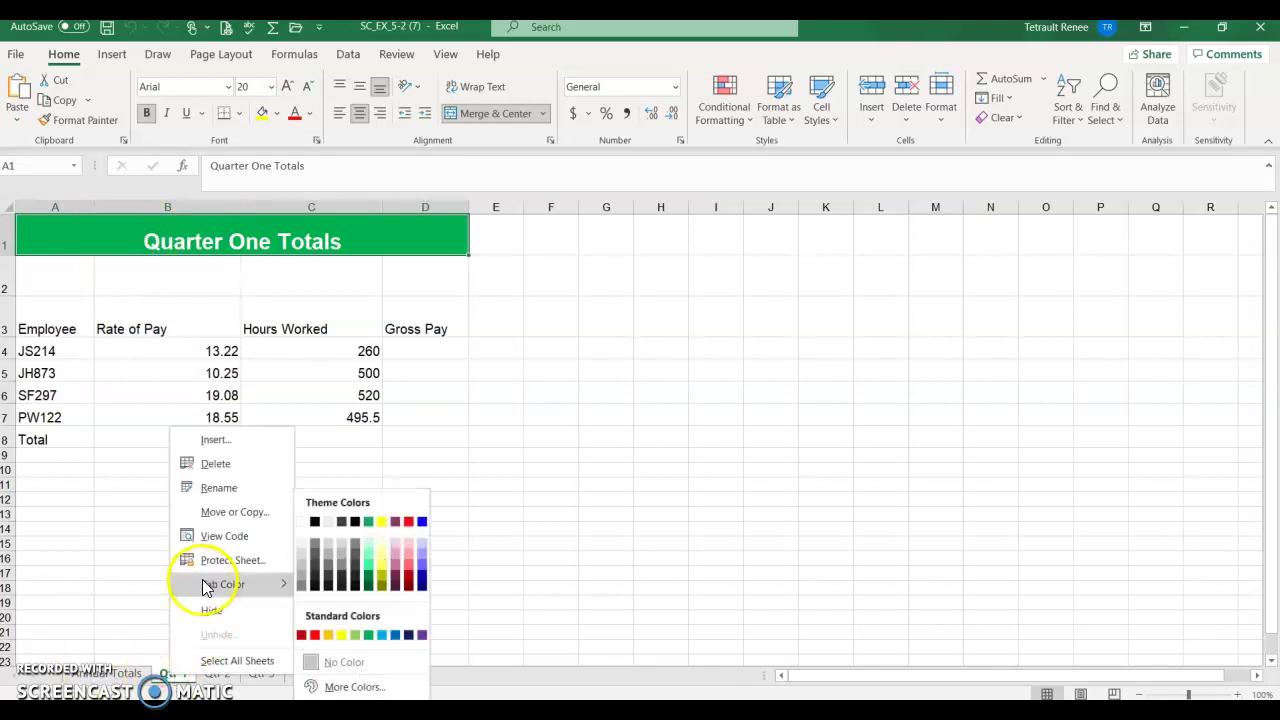
{"action": "left_click", "coordinate": [368, 636]}
{"action": "left_click", "coordinate": [218, 676]}
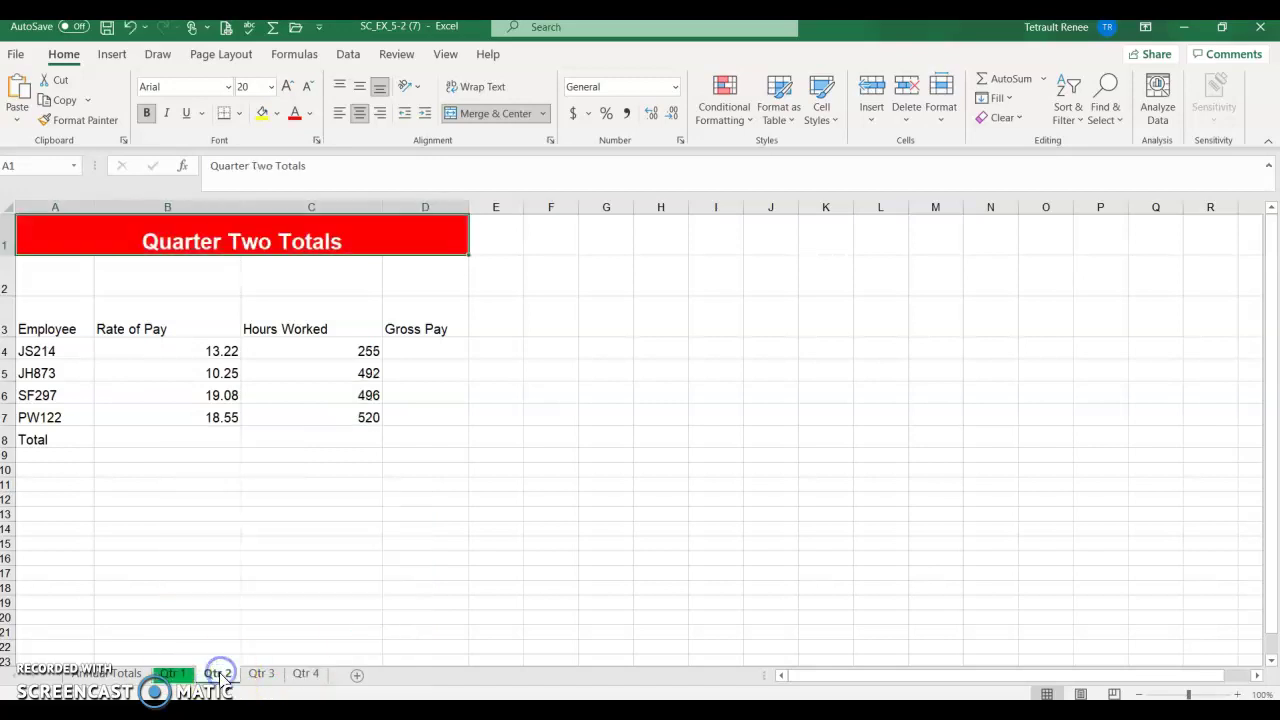
{"action": "right_click", "coordinate": [218, 676]}
{"action": "mouse_move", "coordinate": [272, 588]}
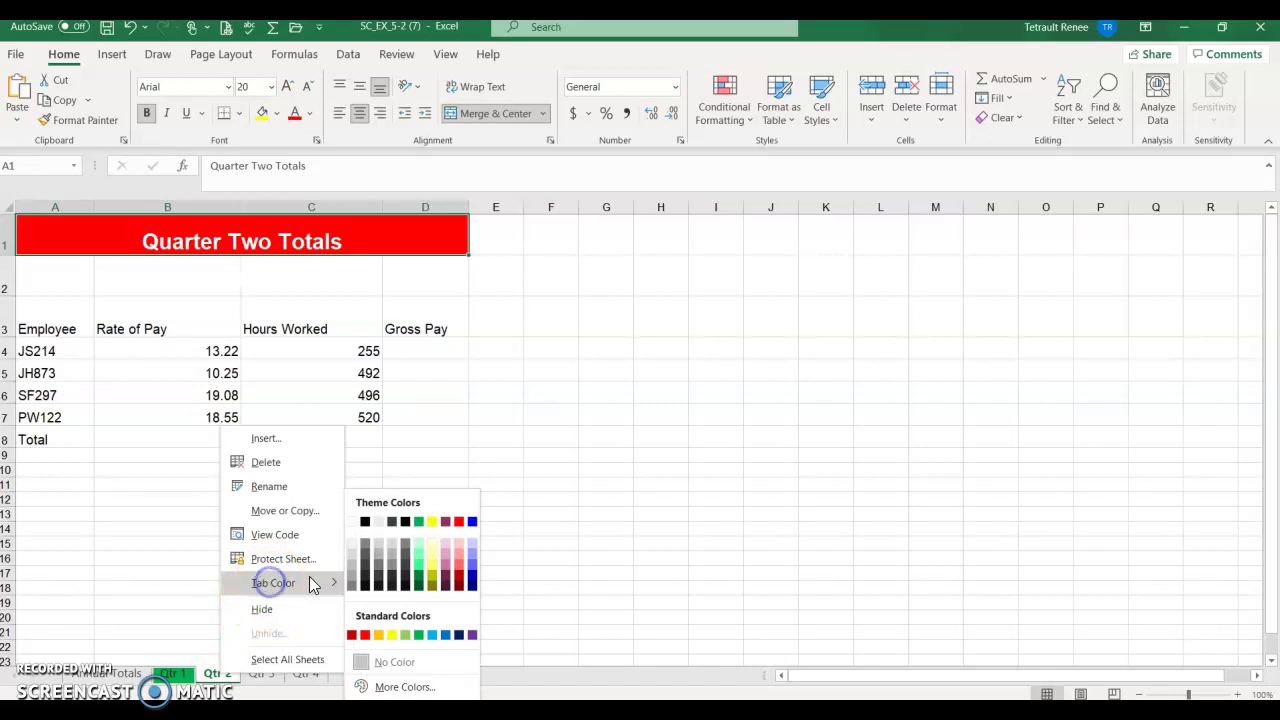
{"action": "left_click", "coordinate": [365, 635]}
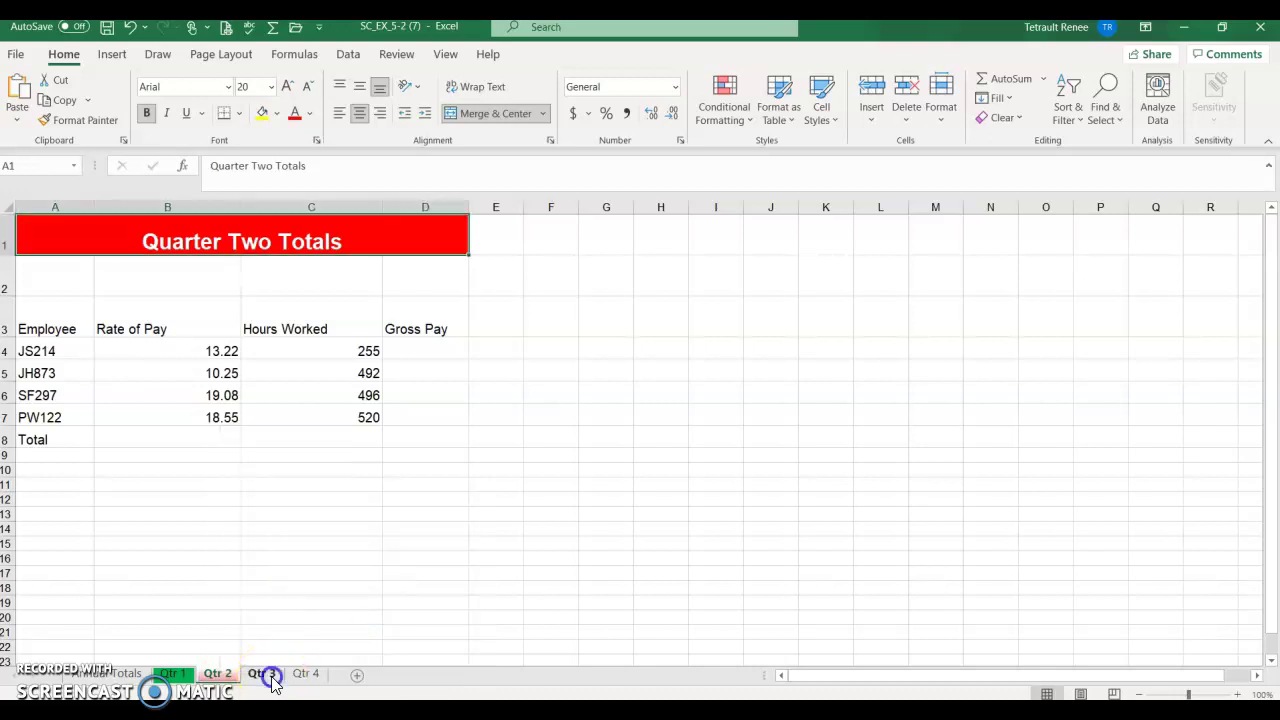
Colour the Qtr 3 tab dark blue and the Qtr 4 tab yellow, then return to Annual Totals
{"action": "left_click", "coordinate": [262, 675]}
{"action": "right_click", "coordinate": [262, 675]}
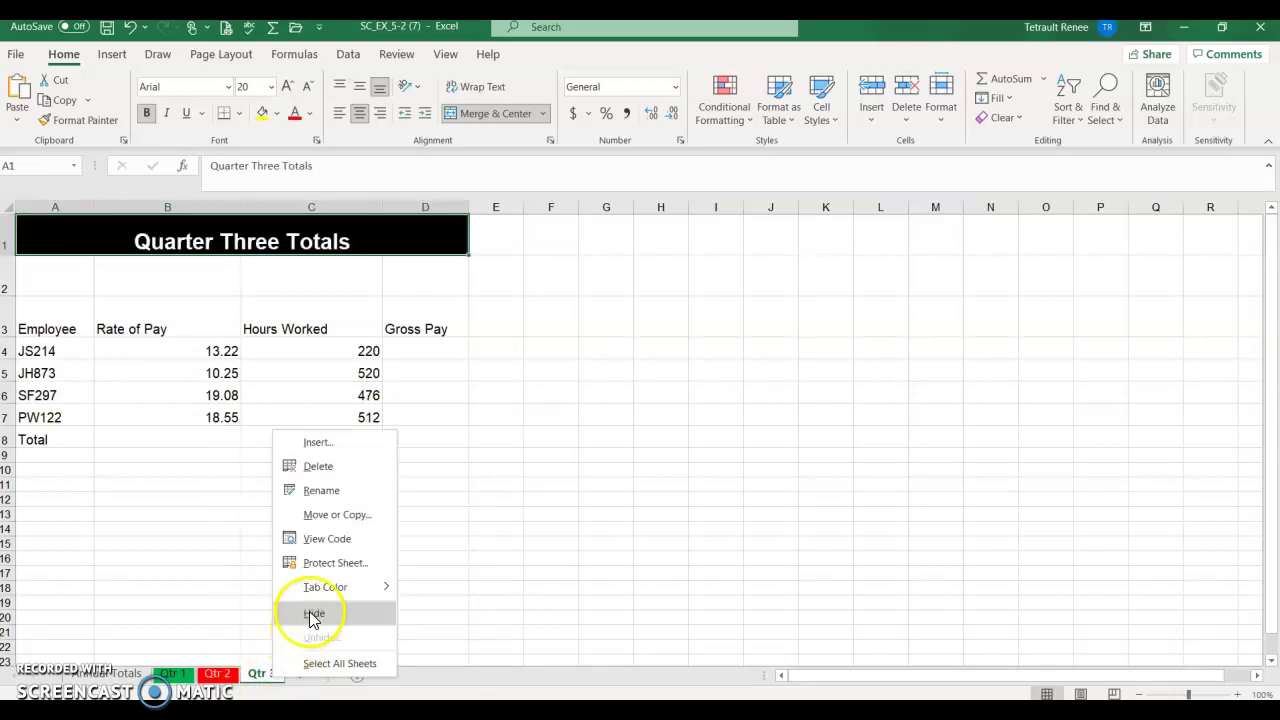
{"action": "mouse_move", "coordinate": [318, 588]}
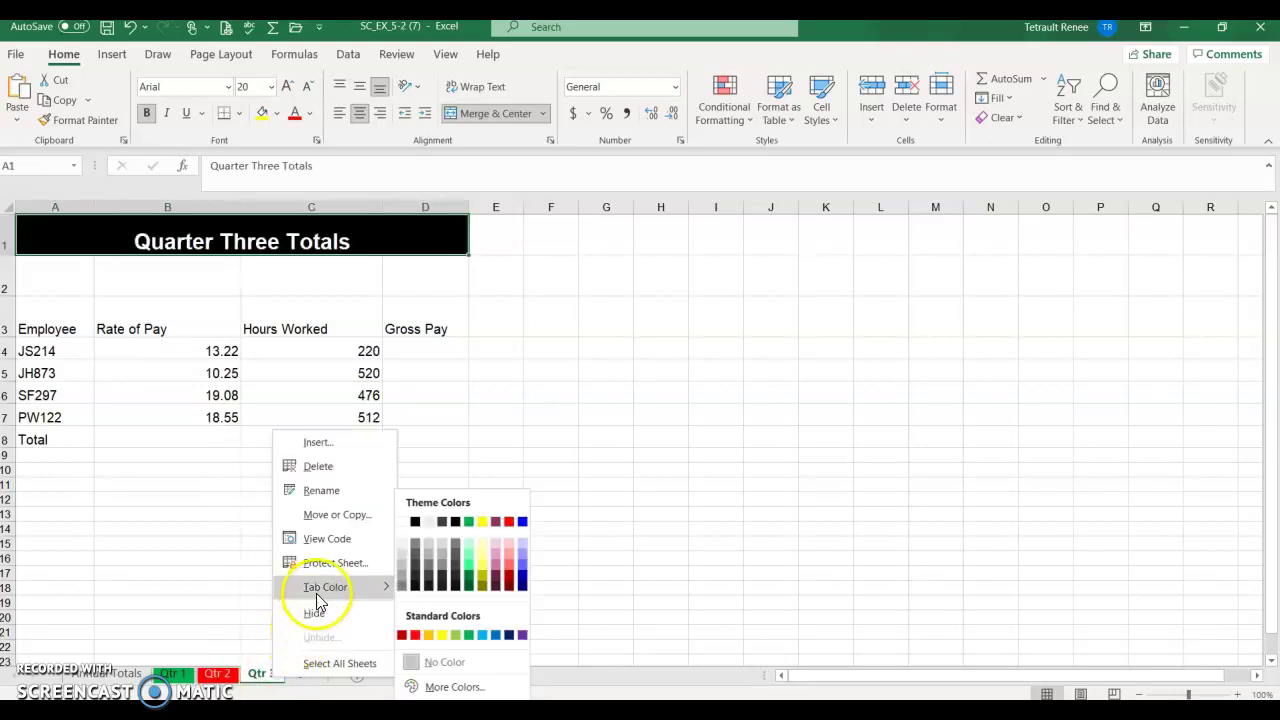
{"action": "left_click", "coordinate": [511, 635]}
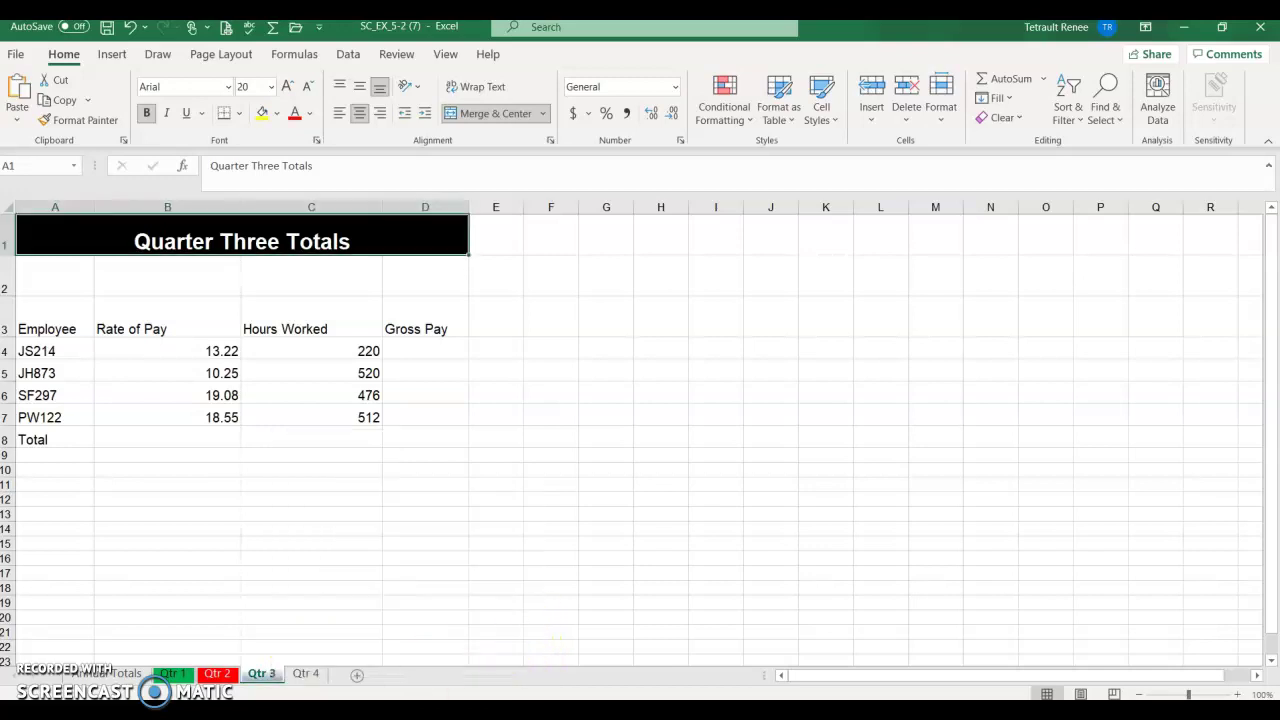
{"action": "left_click", "coordinate": [306, 675]}
{"action": "right_click", "coordinate": [308, 676]}
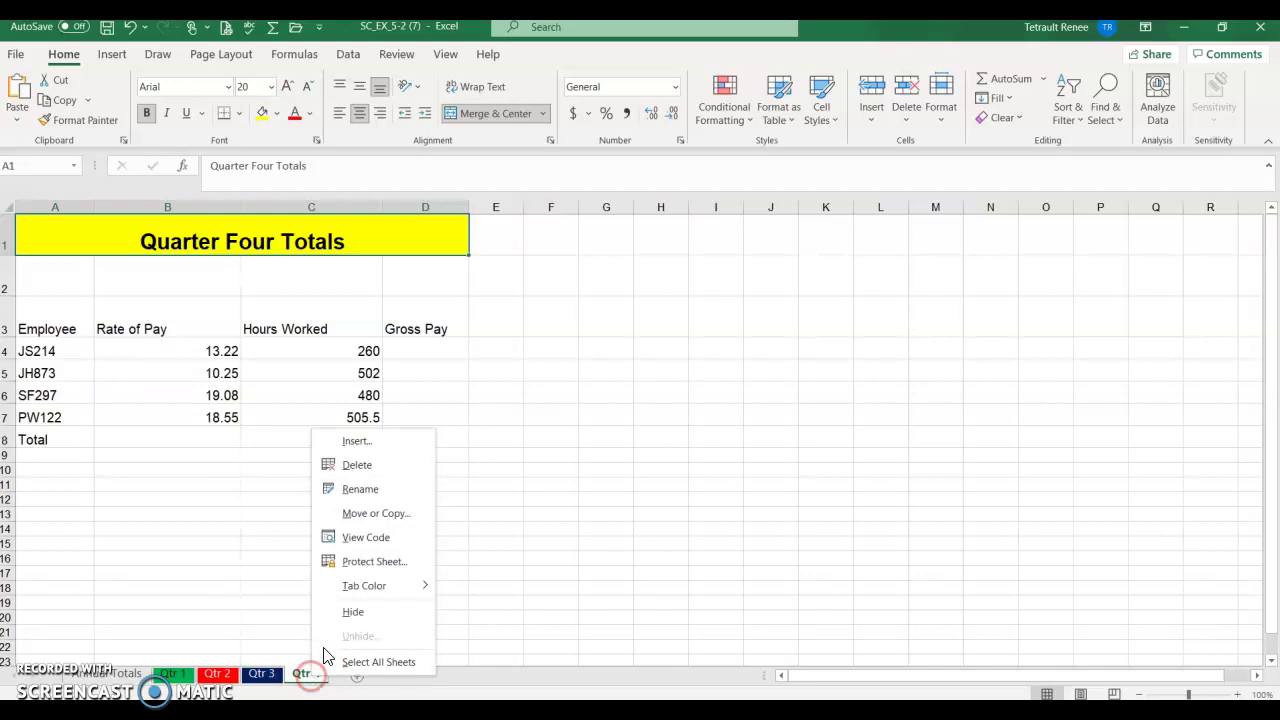
{"action": "mouse_move", "coordinate": [346, 588]}
{"action": "left_click", "coordinate": [483, 630]}
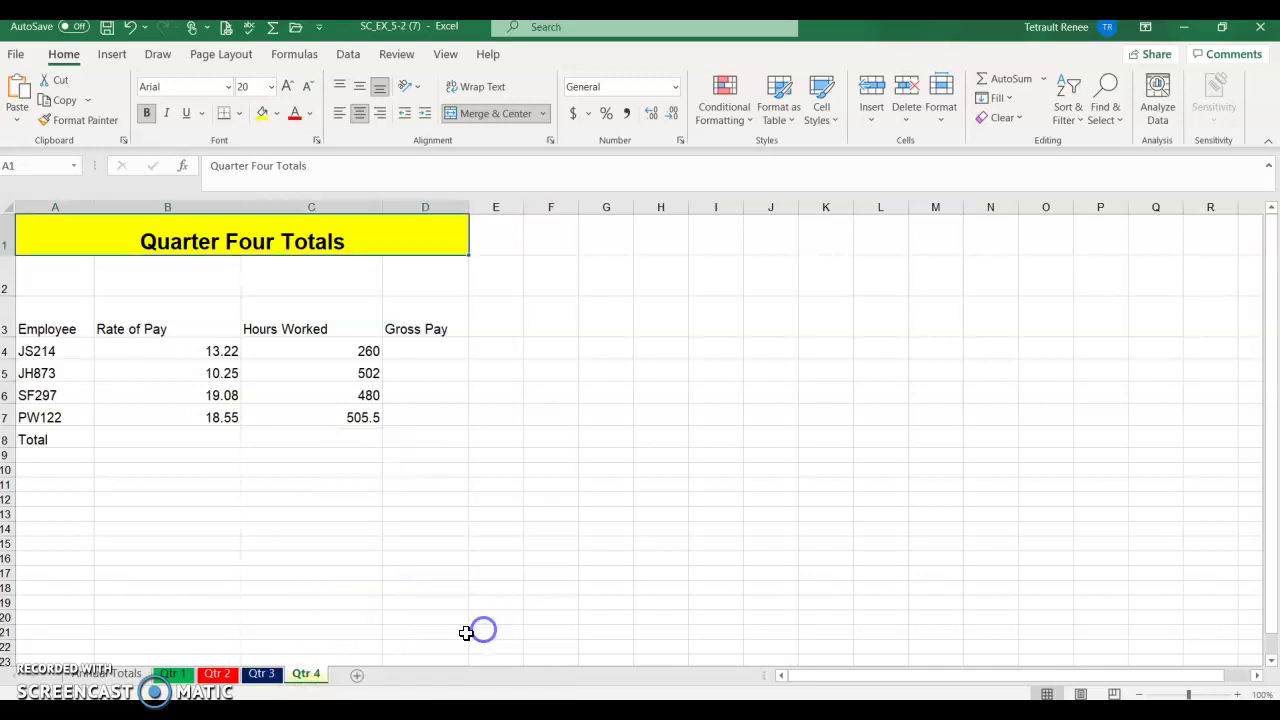
{"action": "left_click", "coordinate": [140, 673]}
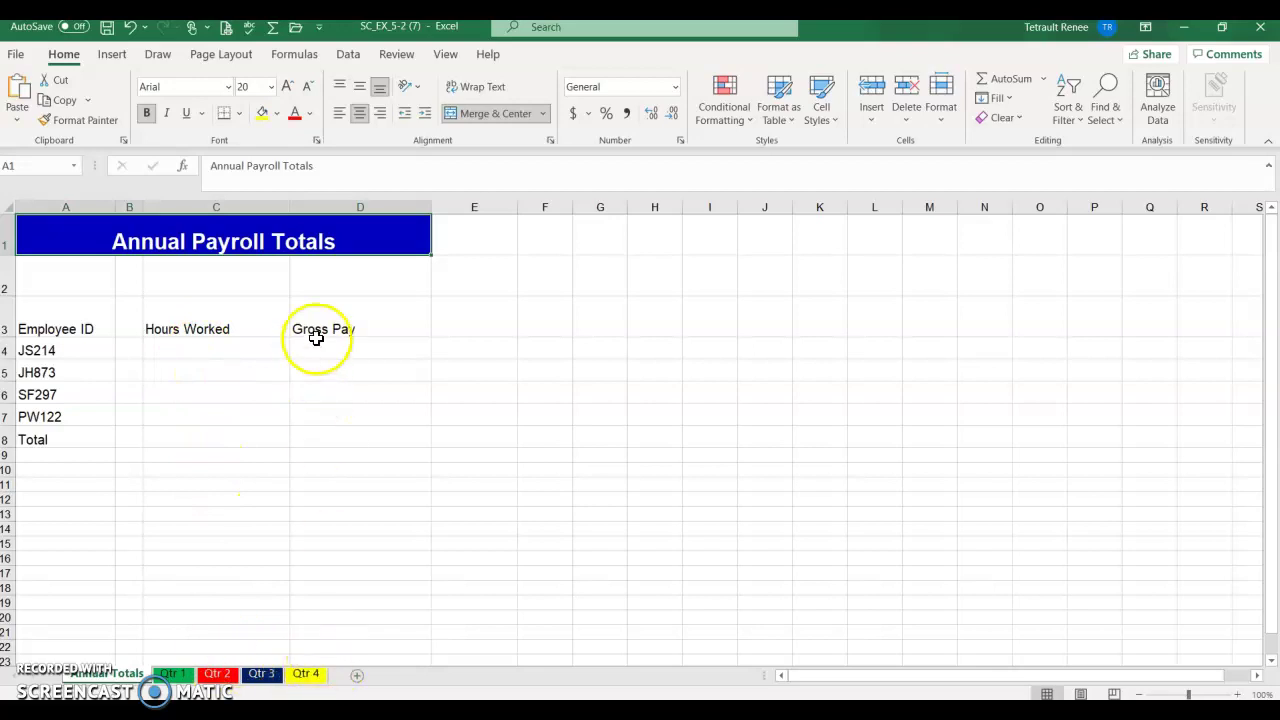
Select Qtr 1 and Shift-select Qtr 4 to group all four quarter sheets
{"action": "left_click", "coordinate": [176, 674]}
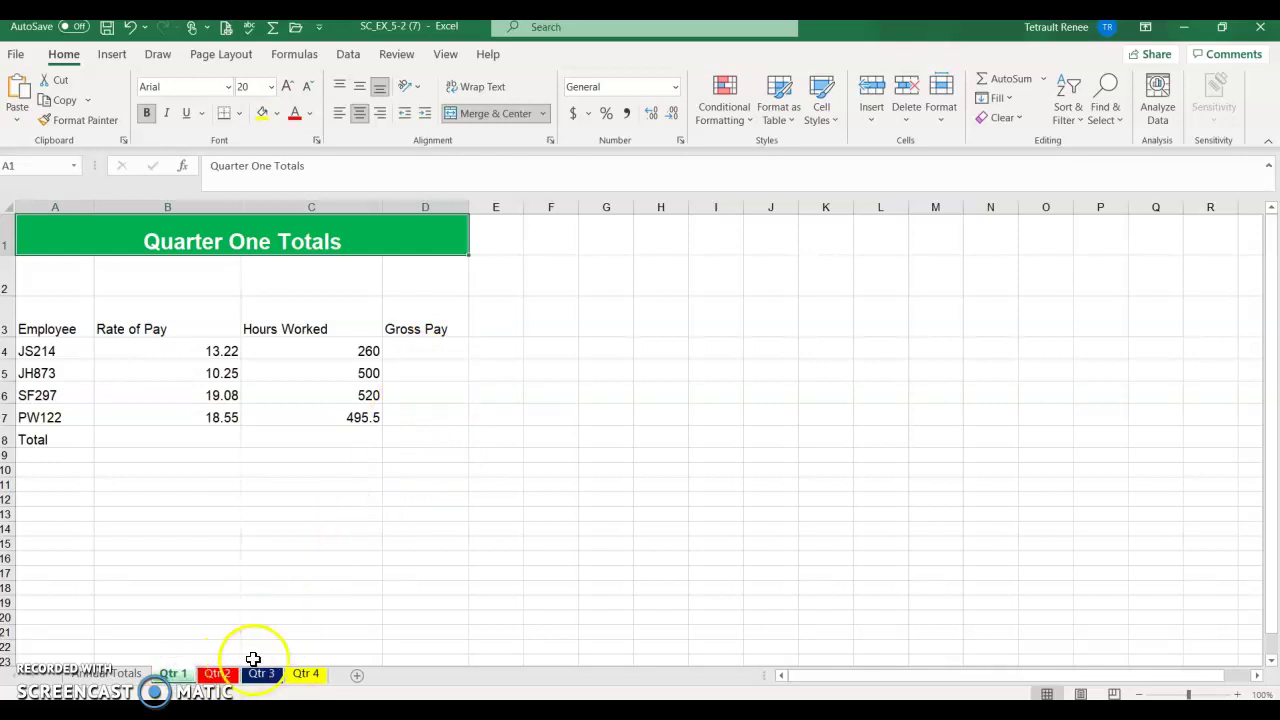
{"action": "left_click", "coordinate": [308, 675], "text": "shift"}
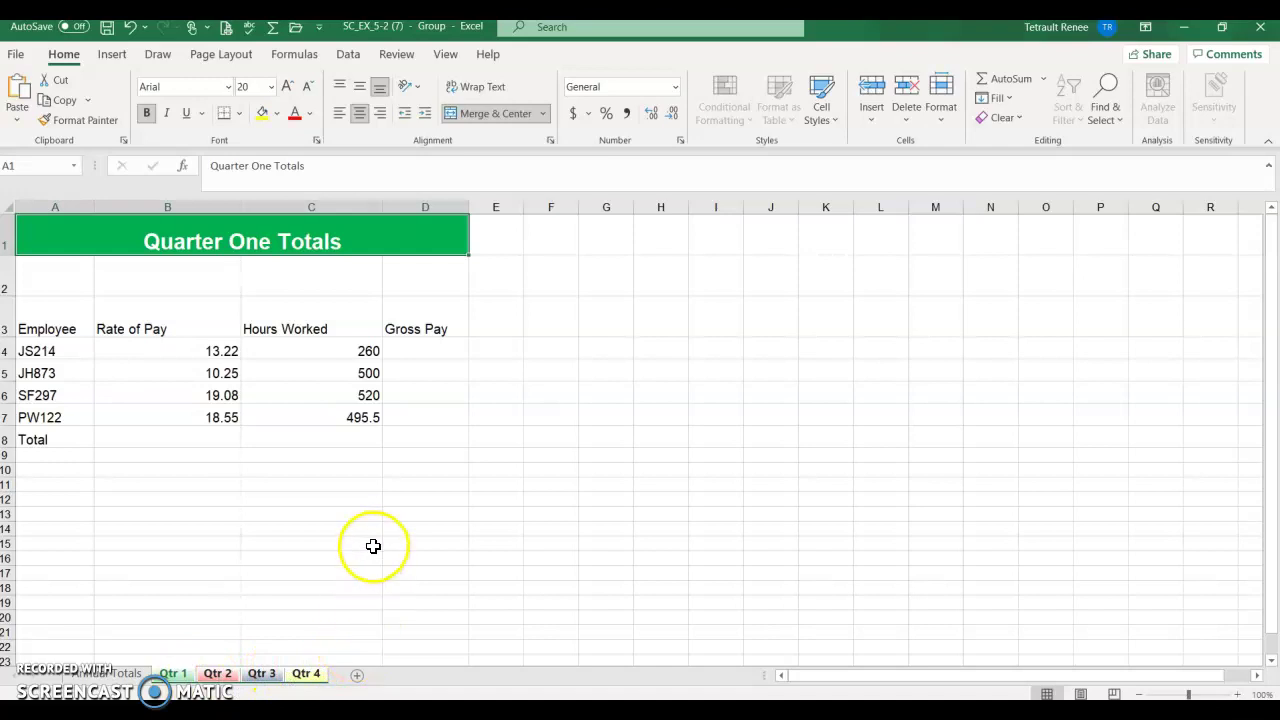
Enter =TODAY() in cell D2 so it shows 4/14/2021
{"action": "left_click", "coordinate": [417, 281]}
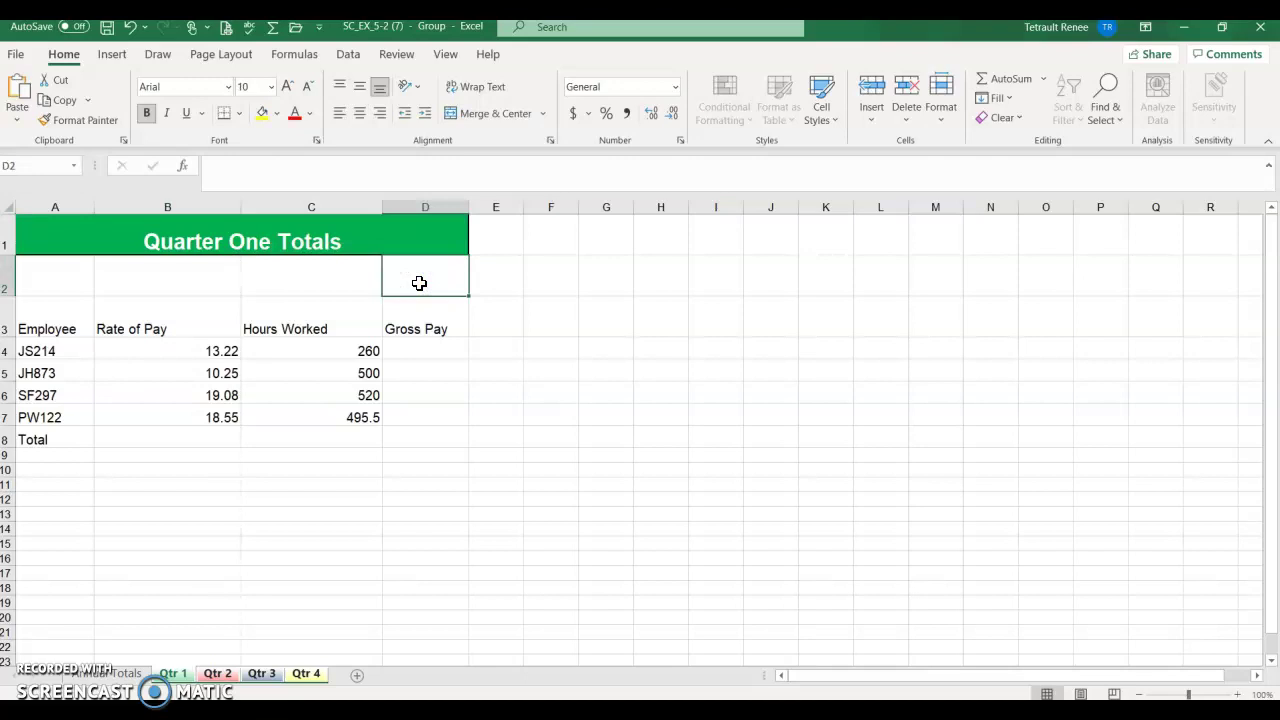
{"action": "type", "text": "=today"}
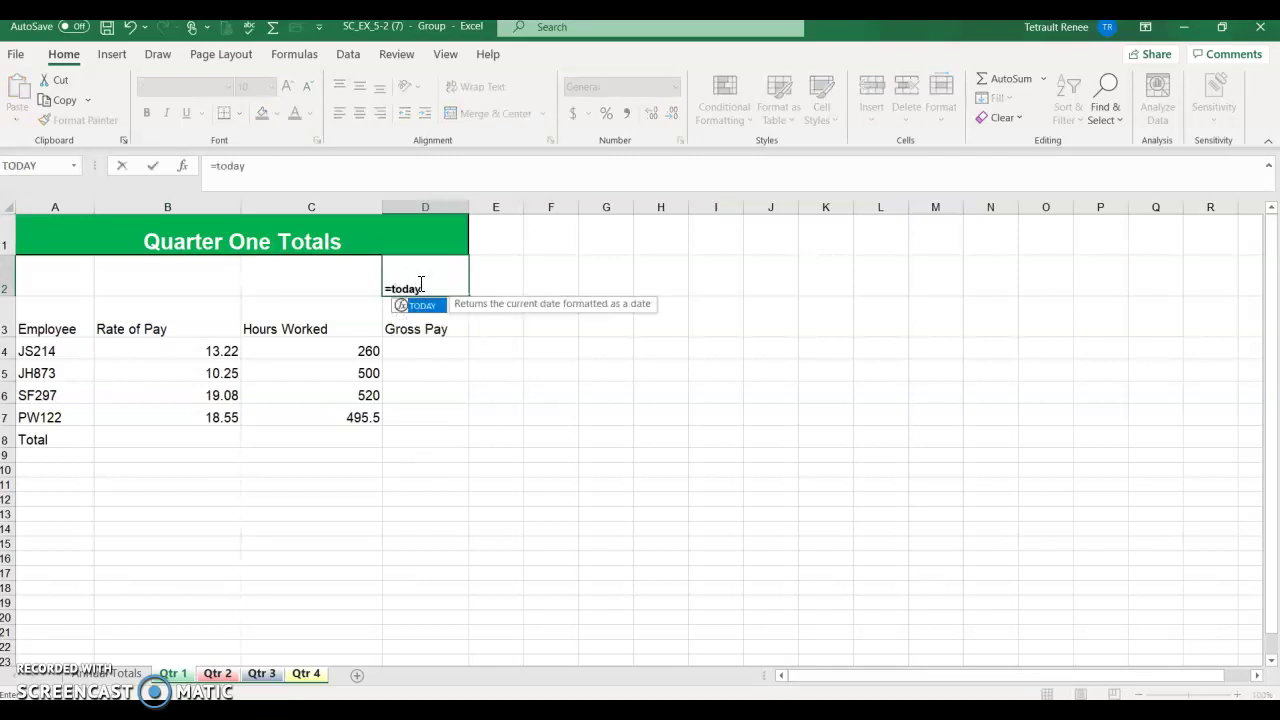
{"action": "type", "text": "*("}
{"action": "key", "text": "BackSpace"}
{"action": "key", "text": "BackSpace"}
{"action": "type", "text": "("}
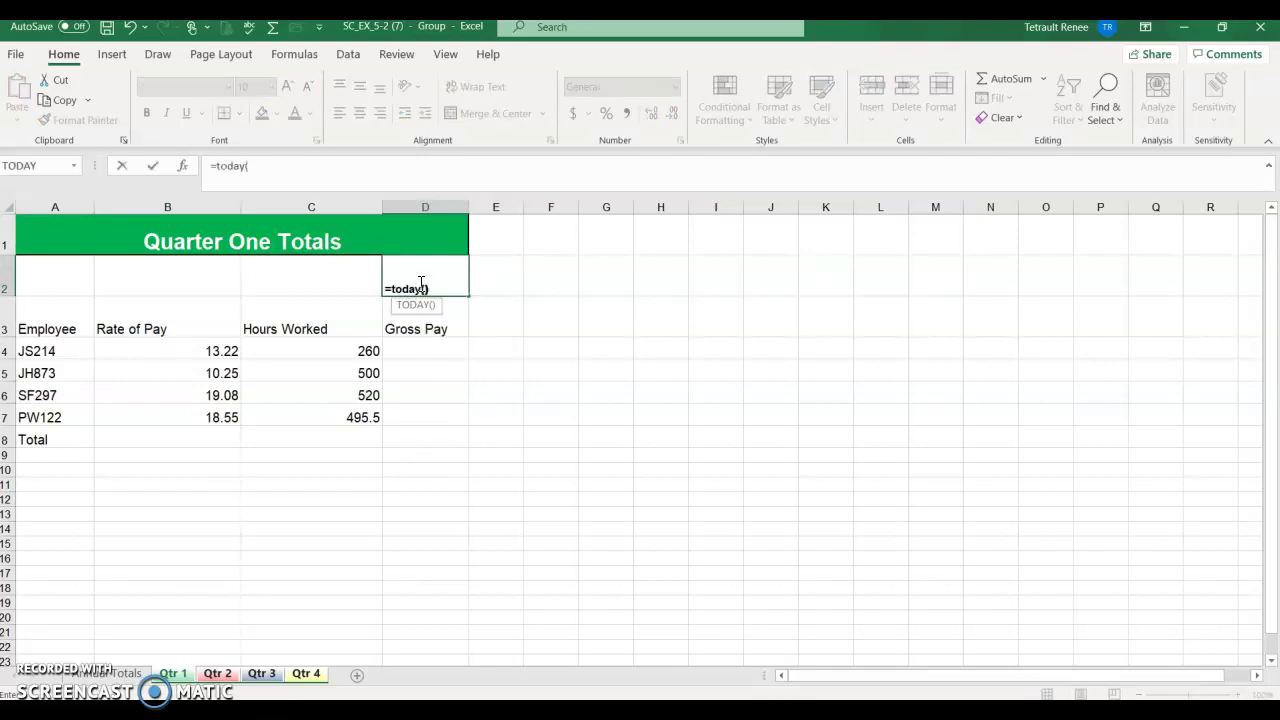
{"action": "type", "text": ")"}
{"action": "key", "text": "Return"}
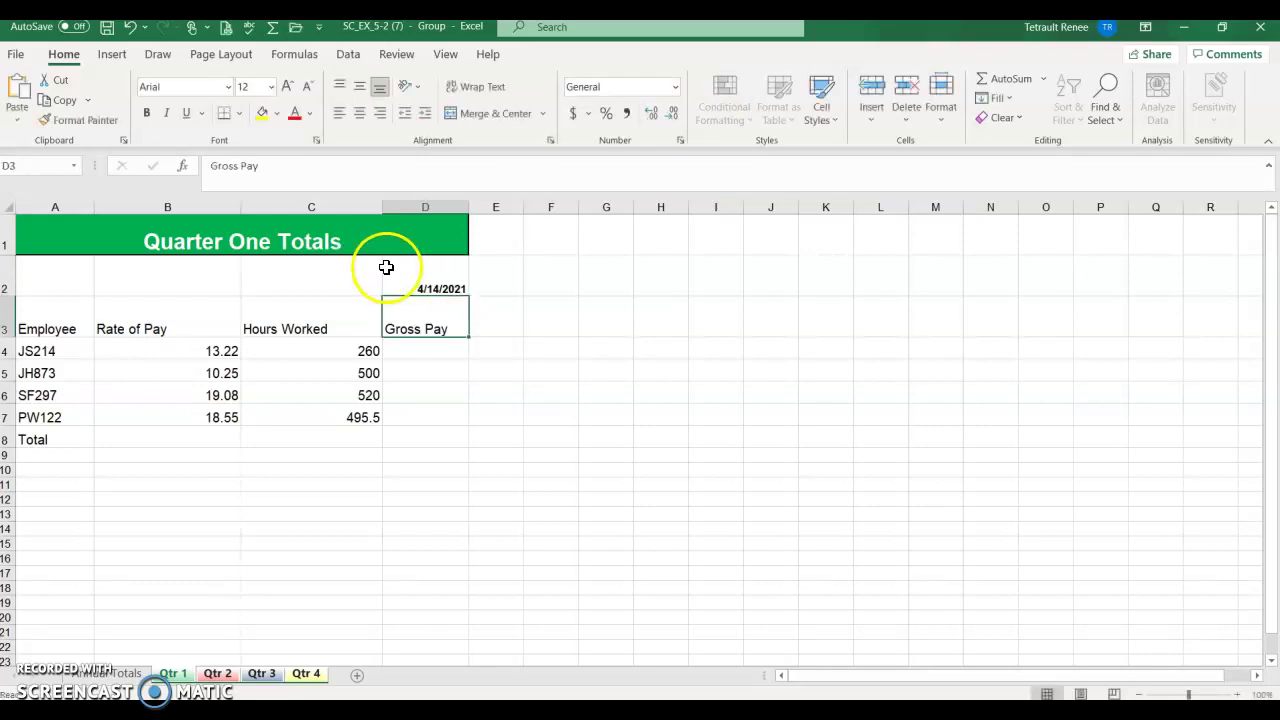
Check D2's formula against the Date & Time function list, then select D4
{"action": "left_click", "coordinate": [396, 276]}
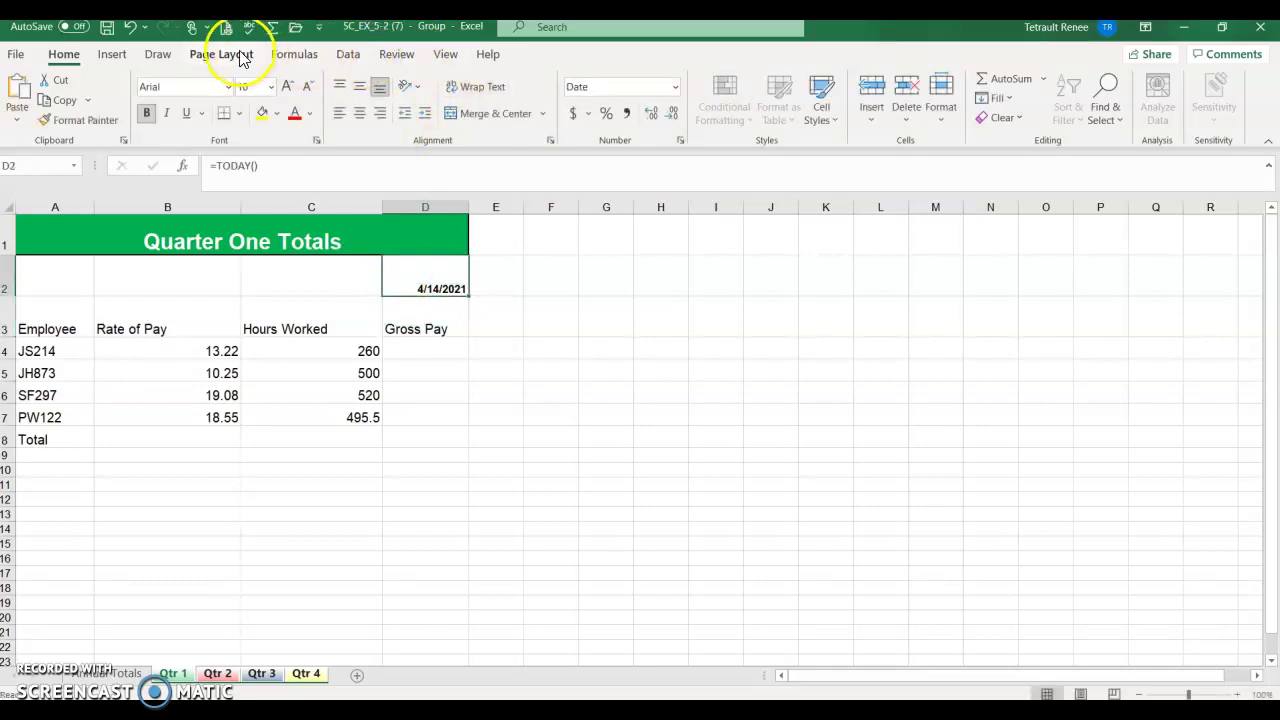
{"action": "left_click", "coordinate": [270, 56]}
{"action": "left_click", "coordinate": [267, 100]}
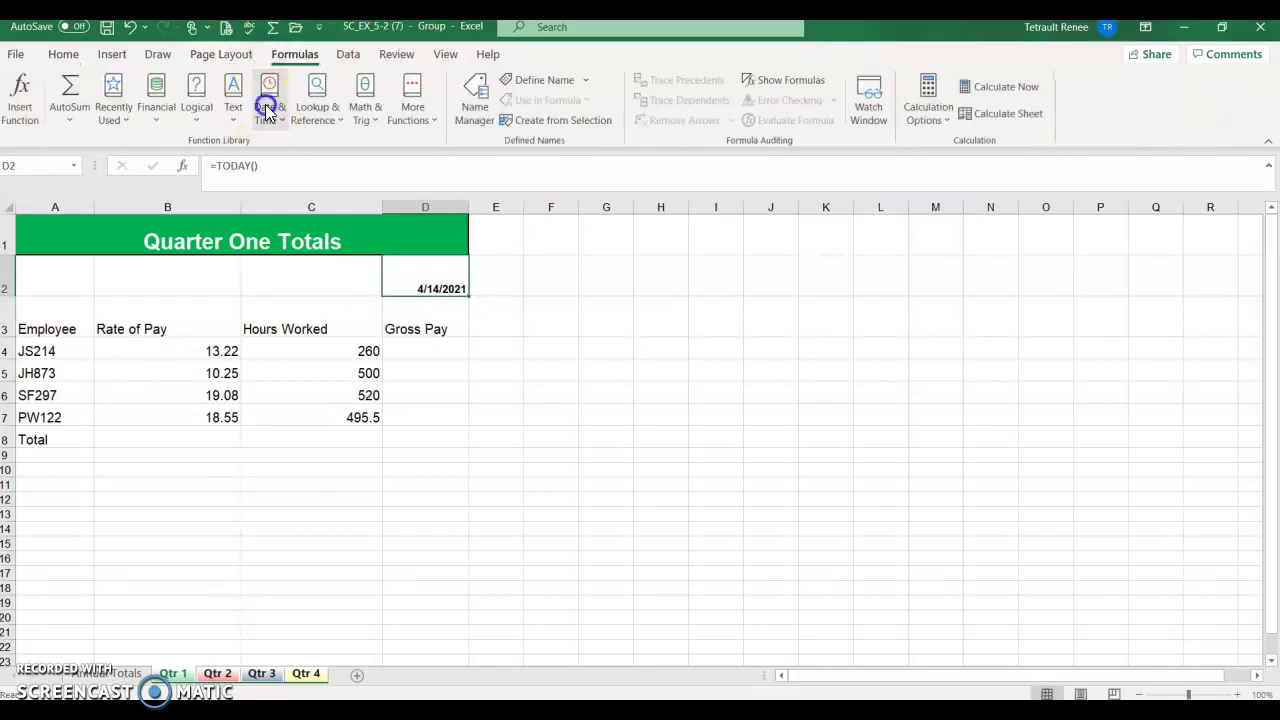
{"action": "left_click", "coordinate": [571, 530]}
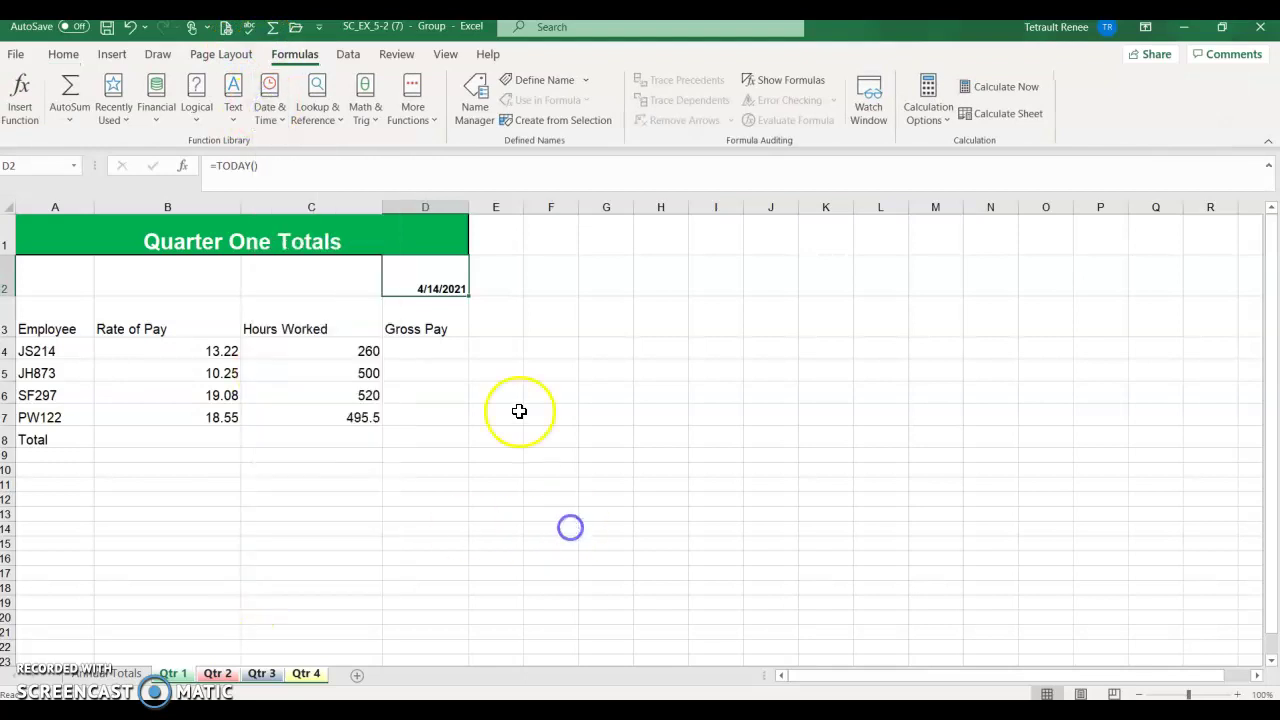
{"action": "left_click", "coordinate": [412, 346]}
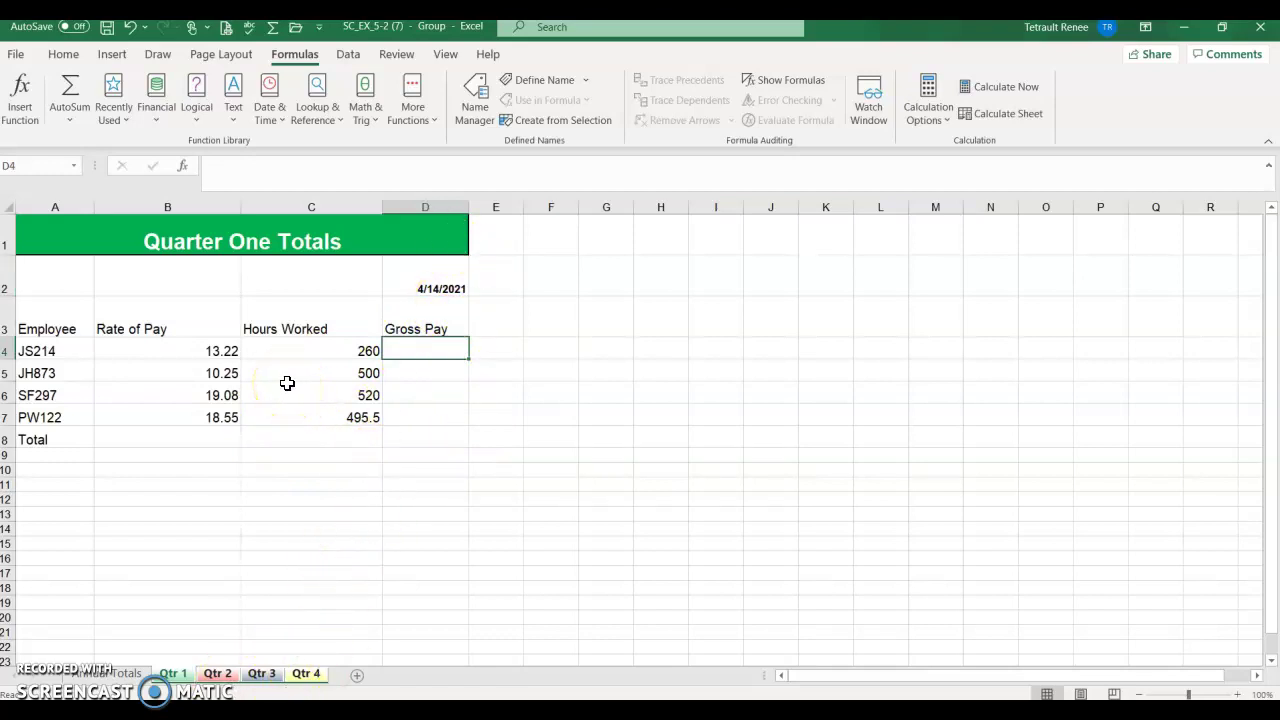
Enter =B4*C4 in D4 for gross pay and fill it down to D7
{"action": "type", "text": "="}
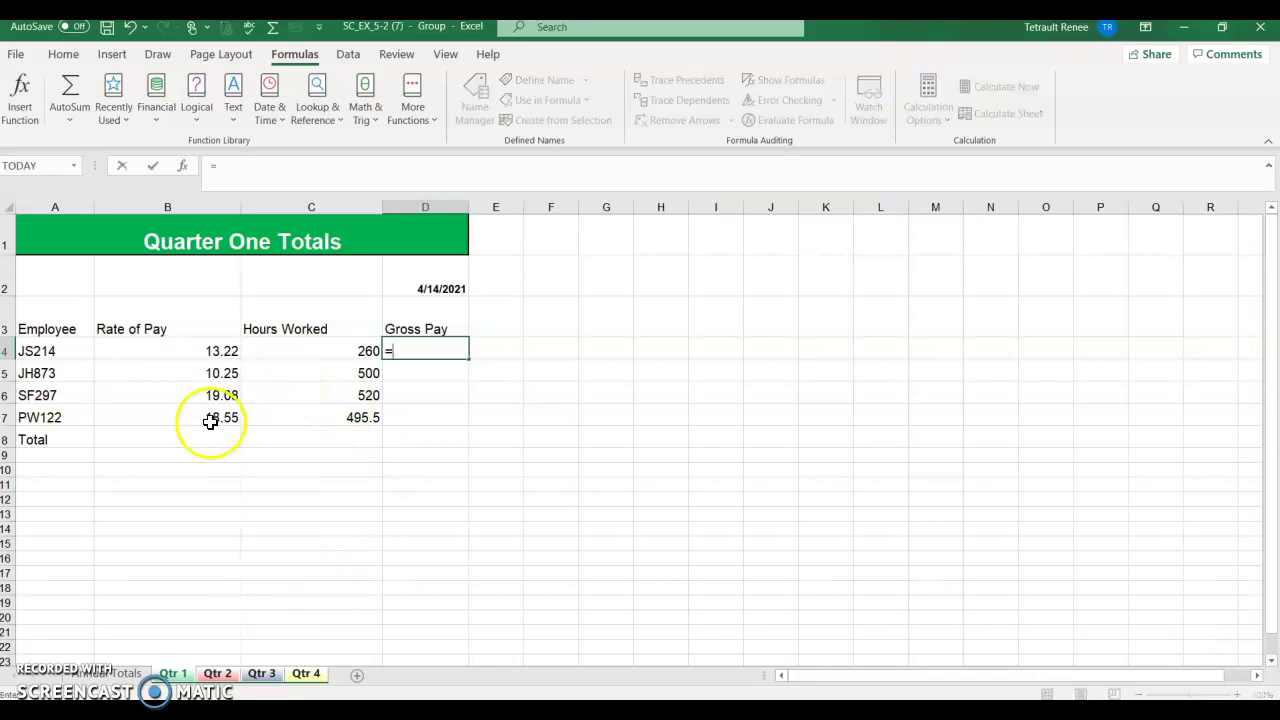
{"action": "left_click", "coordinate": [201, 349]}
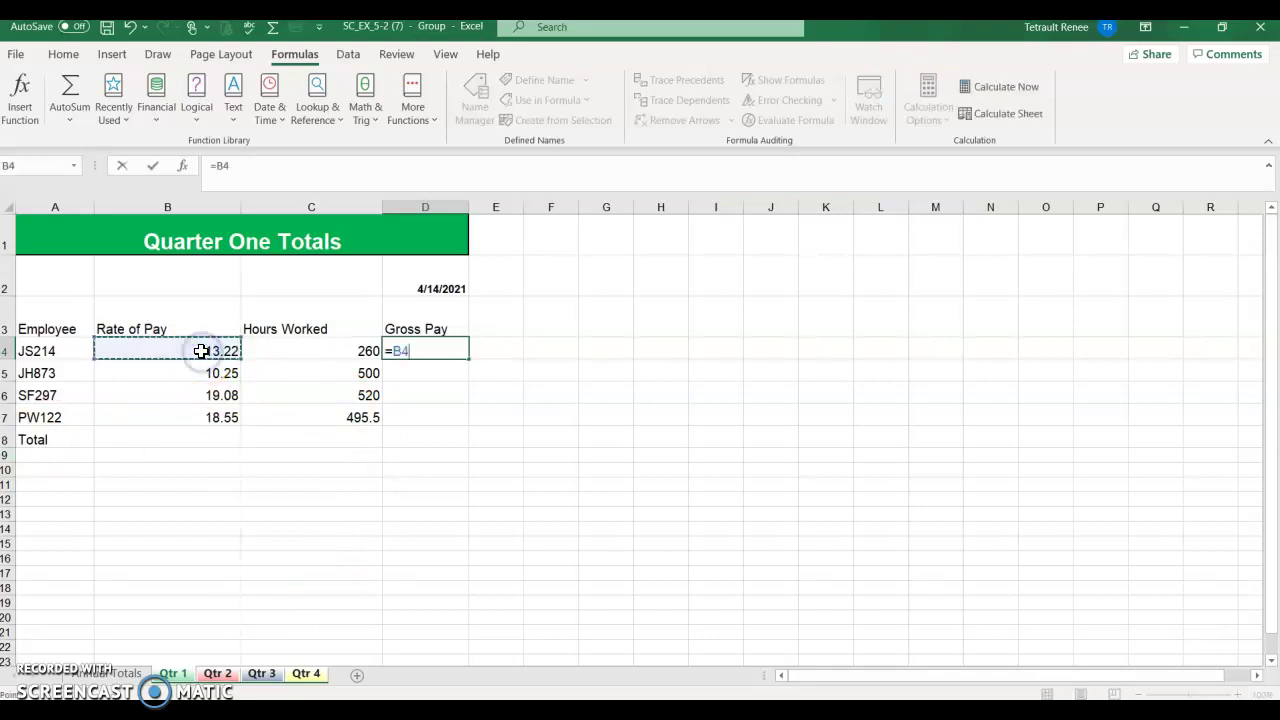
{"action": "type", "text": "*"}
{"action": "left_click", "coordinate": [276, 355]}
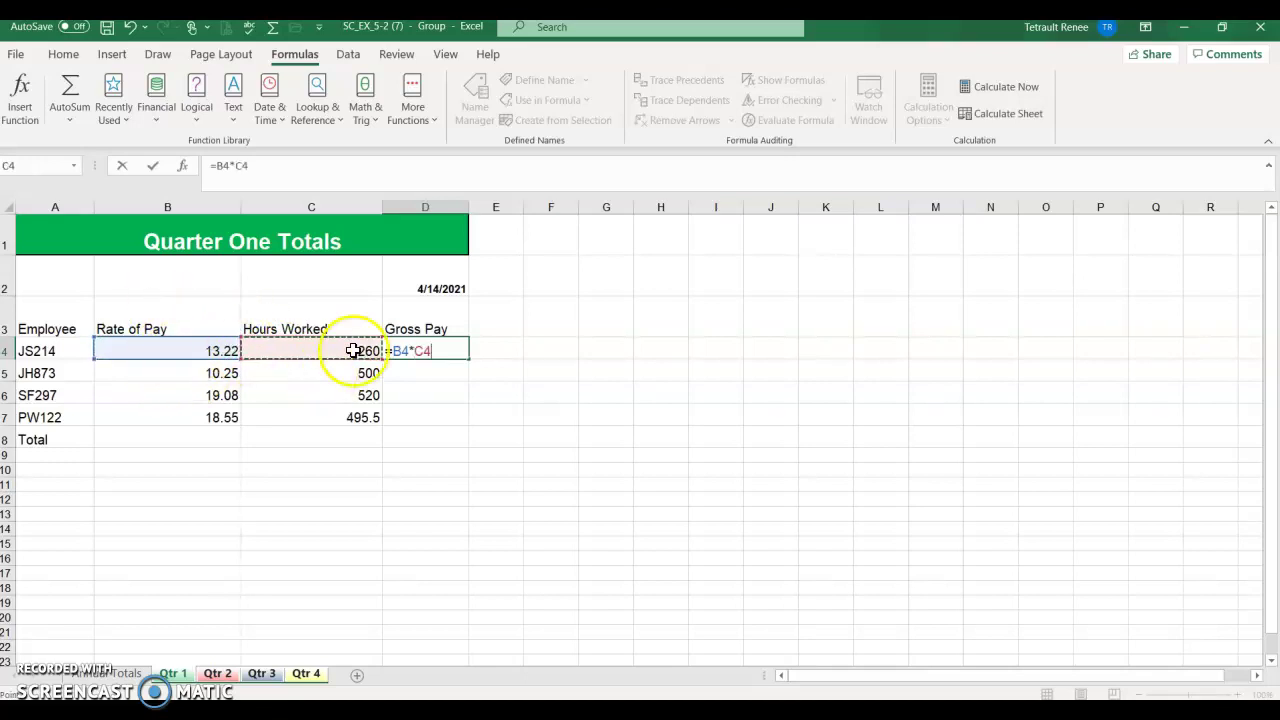
{"action": "left_click", "coordinate": [152, 167]}
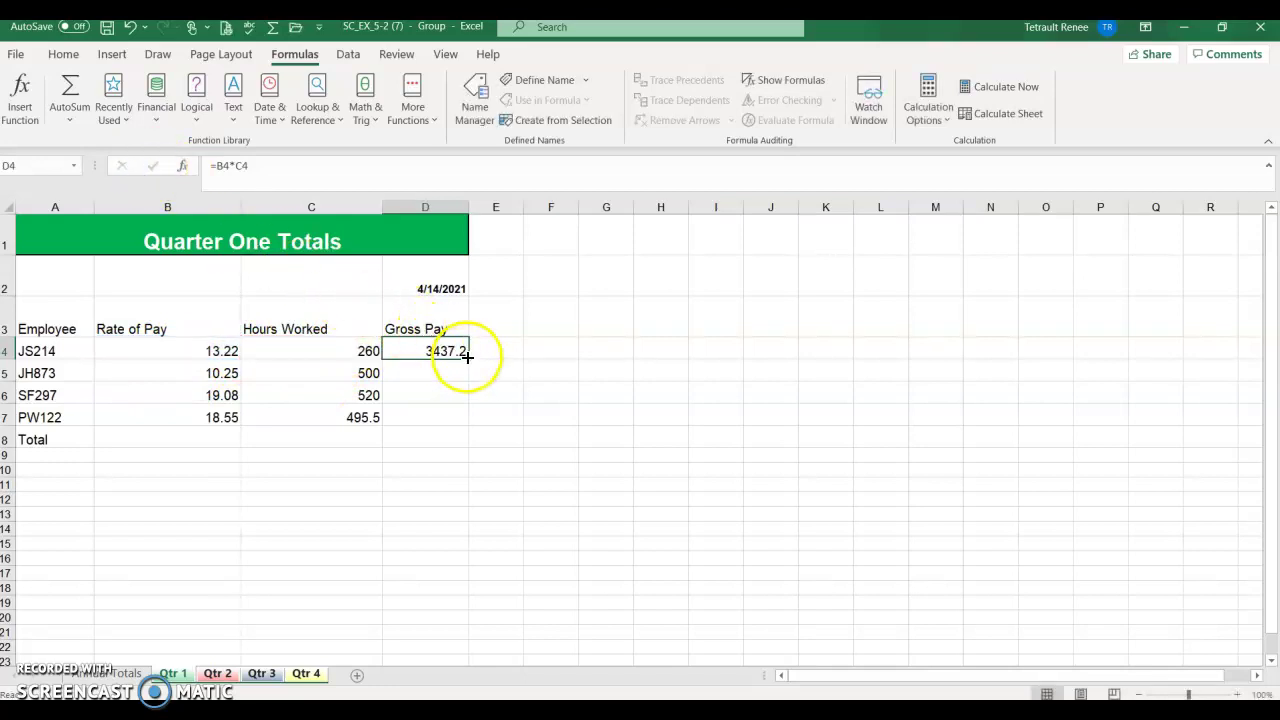
{"action": "left_click_drag", "start_coordinate": [468, 357], "coordinate": [466, 420]}
Add SUM totals in row 8 for columns B to D, then select B4:B8 and D4:D8
{"action": "left_click", "coordinate": [215, 441]}
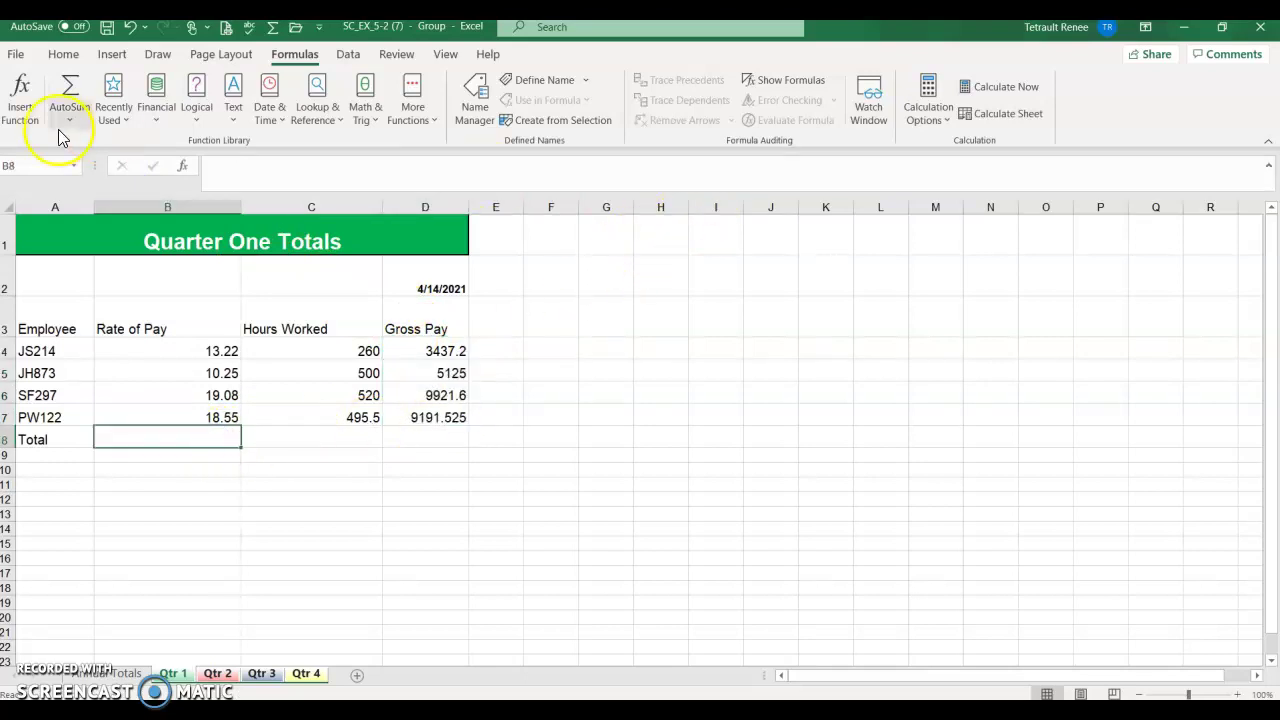
{"action": "left_click", "coordinate": [69, 93]}
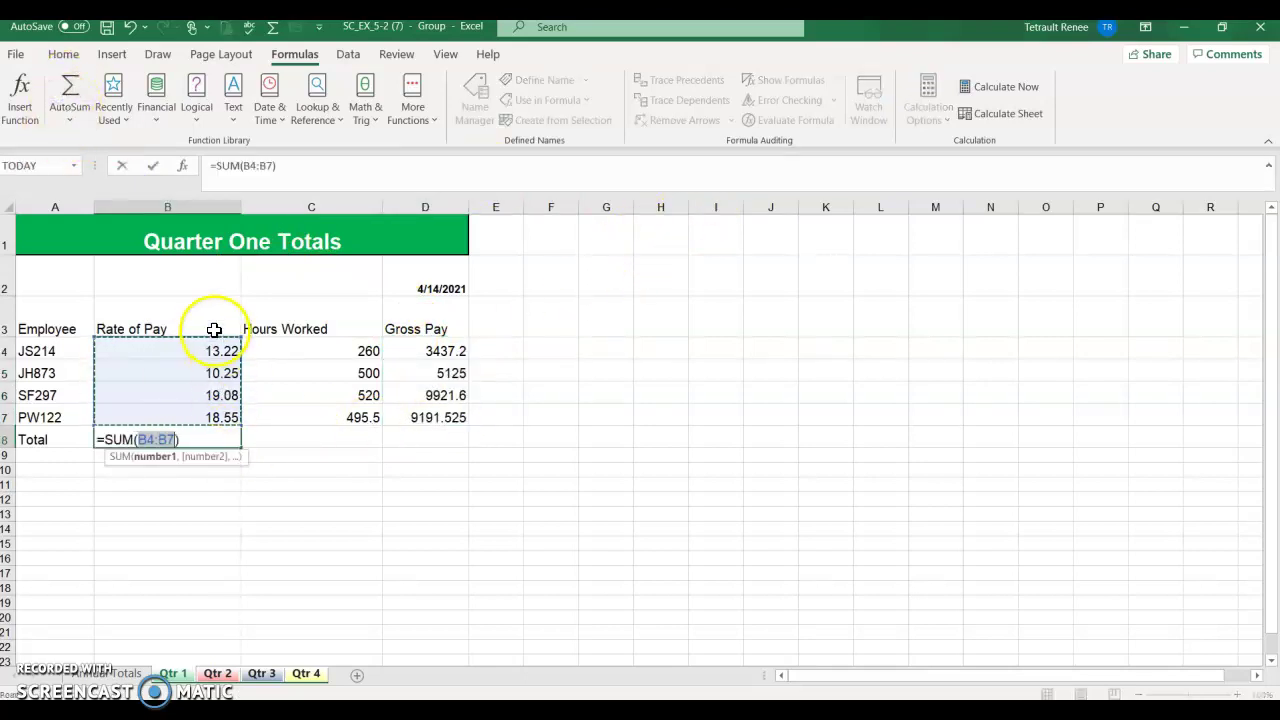
{"action": "left_click", "coordinate": [151, 166]}
{"action": "left_click_drag", "start_coordinate": [243, 447], "coordinate": [432, 449]}
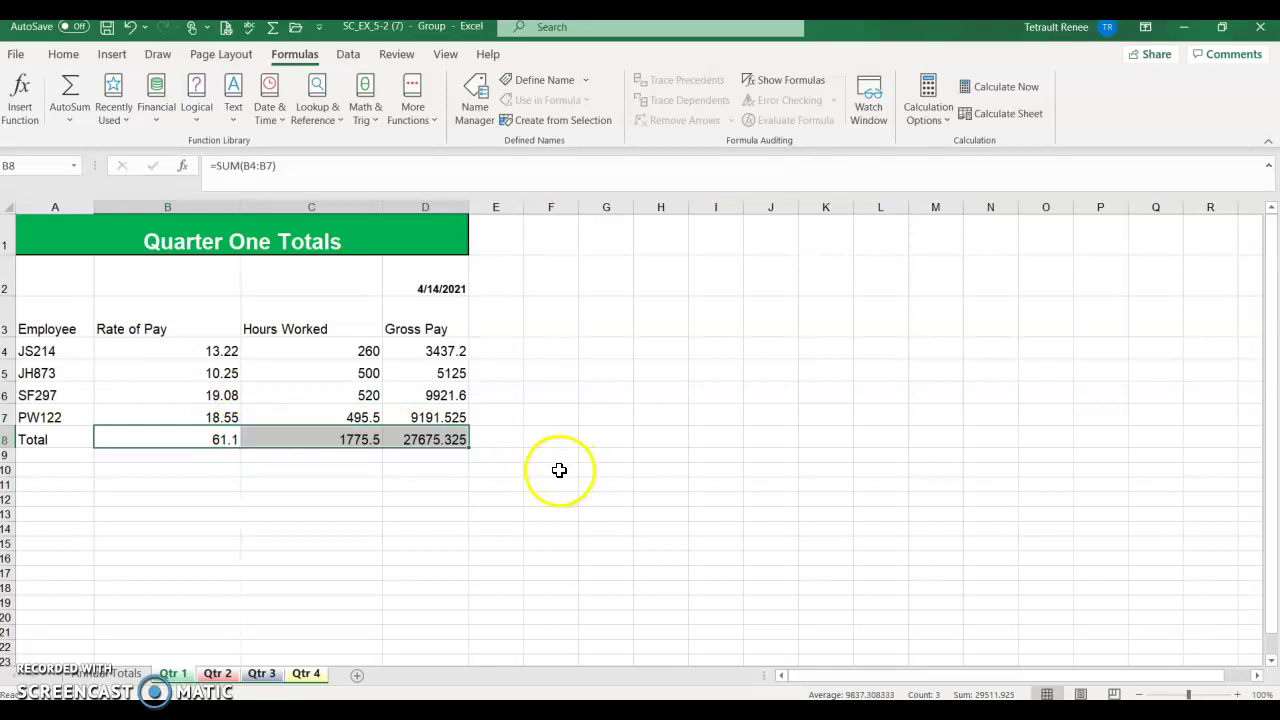
{"action": "left_click", "coordinate": [437, 499]}
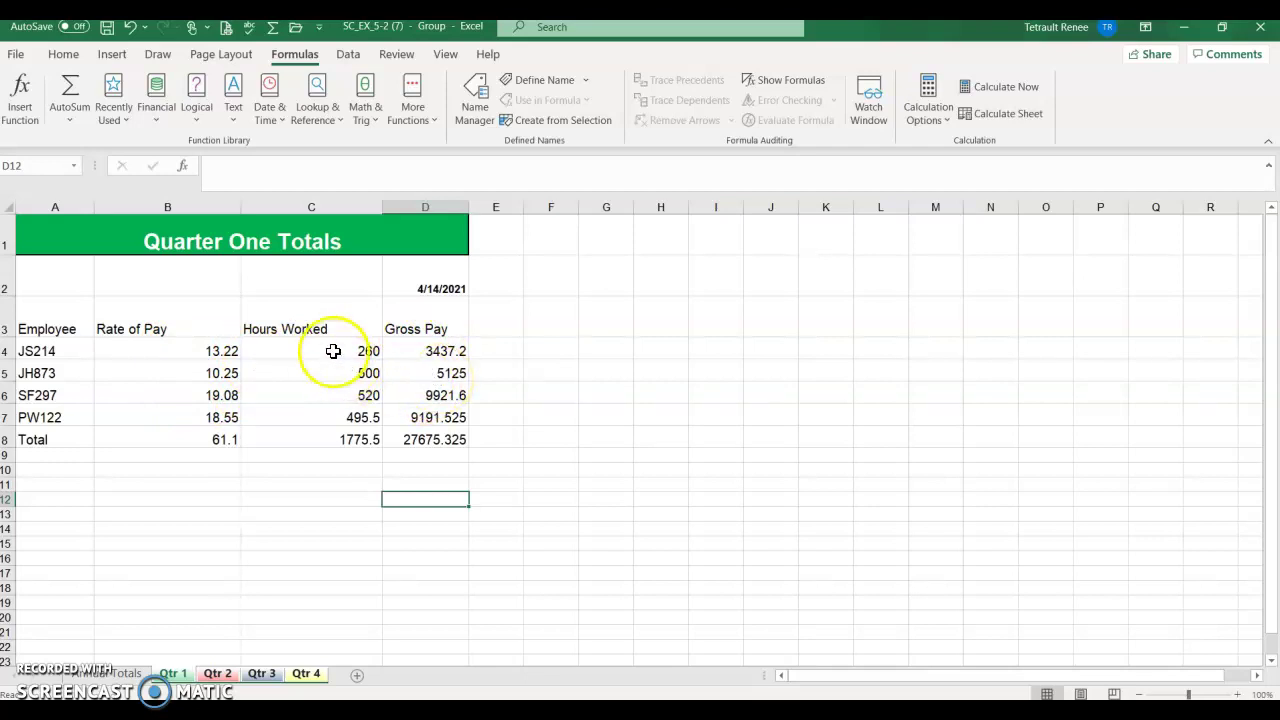
{"action": "left_click_drag", "start_coordinate": [208, 351], "coordinate": [208, 439]}
{"action": "left_click_drag", "start_coordinate": [425, 347], "coordinate": [429, 432], "text": "ctrl"}
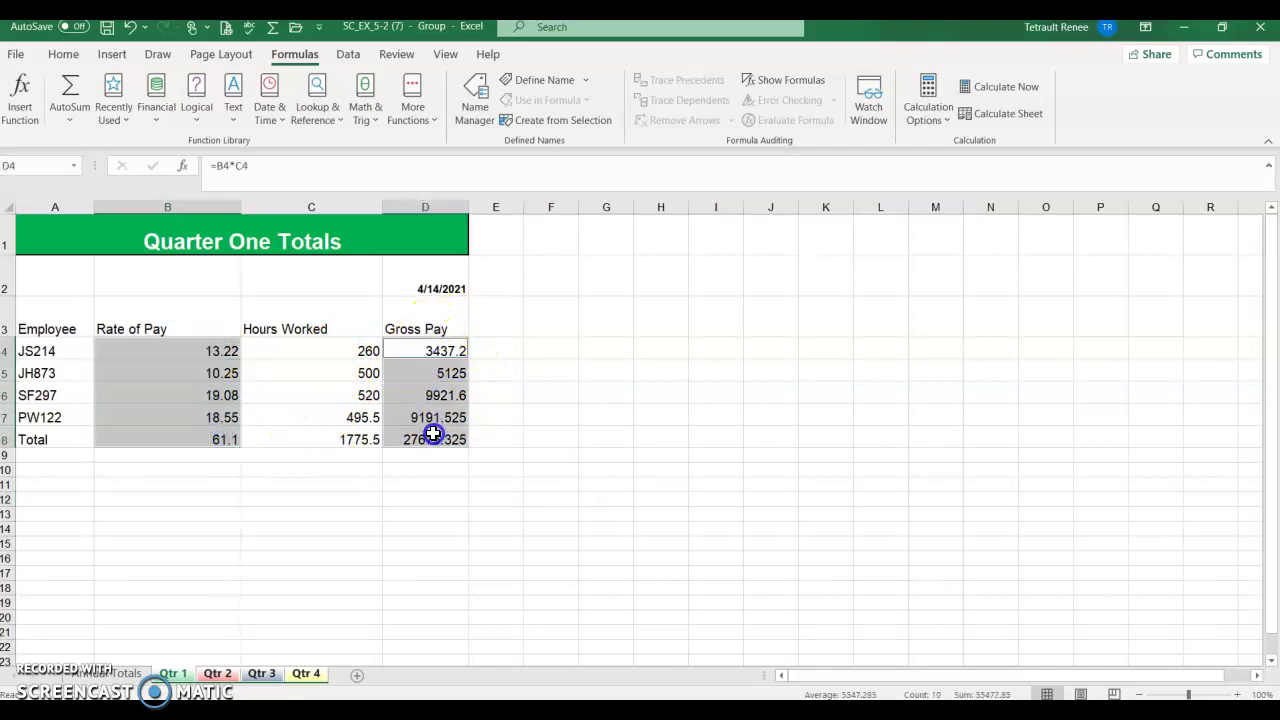
Apply Accounting format to the pay columns and comma style with one decimal to Hours Worked C4:C8
{"action": "left_click", "coordinate": [60, 58]}
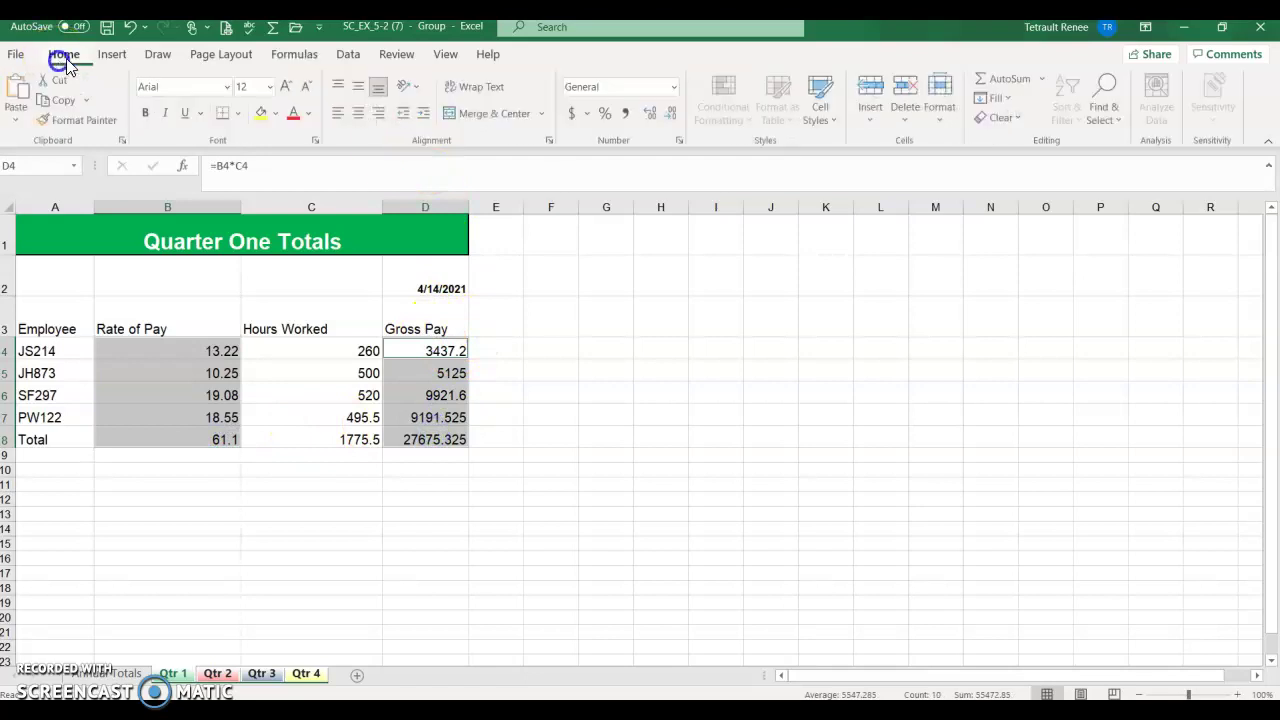
{"action": "left_click", "coordinate": [573, 114]}
{"action": "left_click_drag", "start_coordinate": [359, 351], "coordinate": [357, 438]}
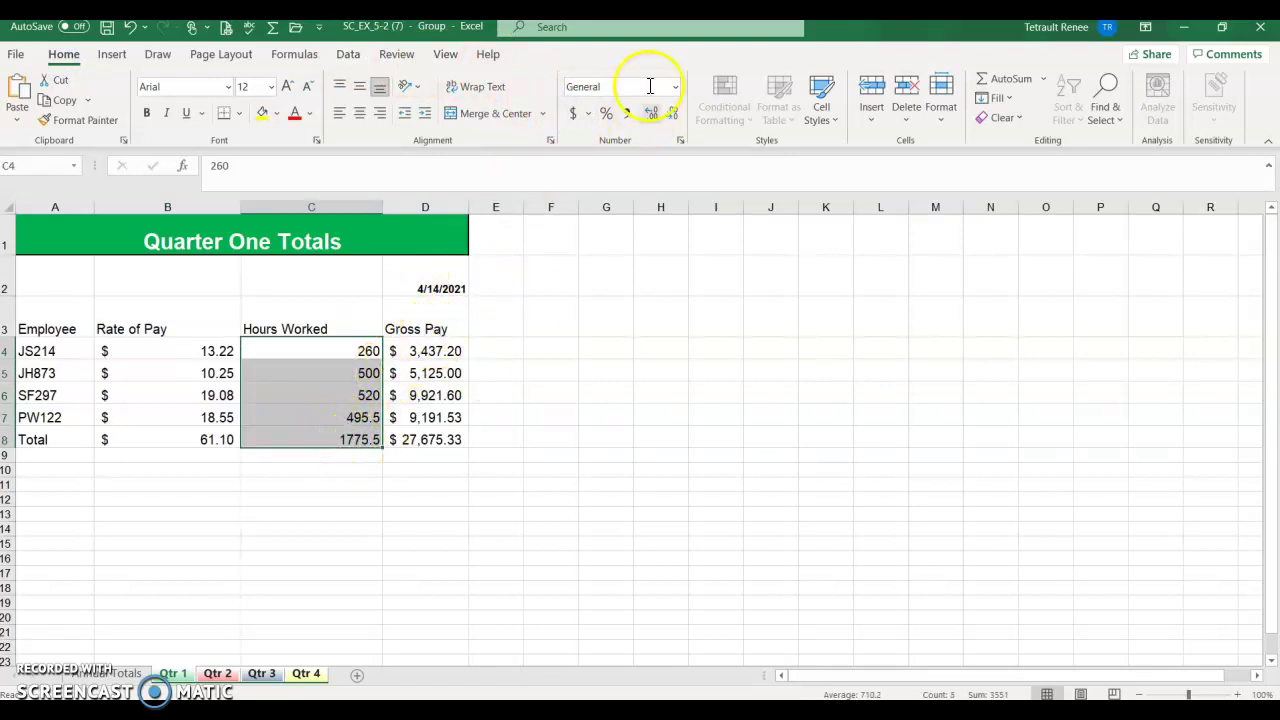
{"action": "left_click", "coordinate": [627, 120]}
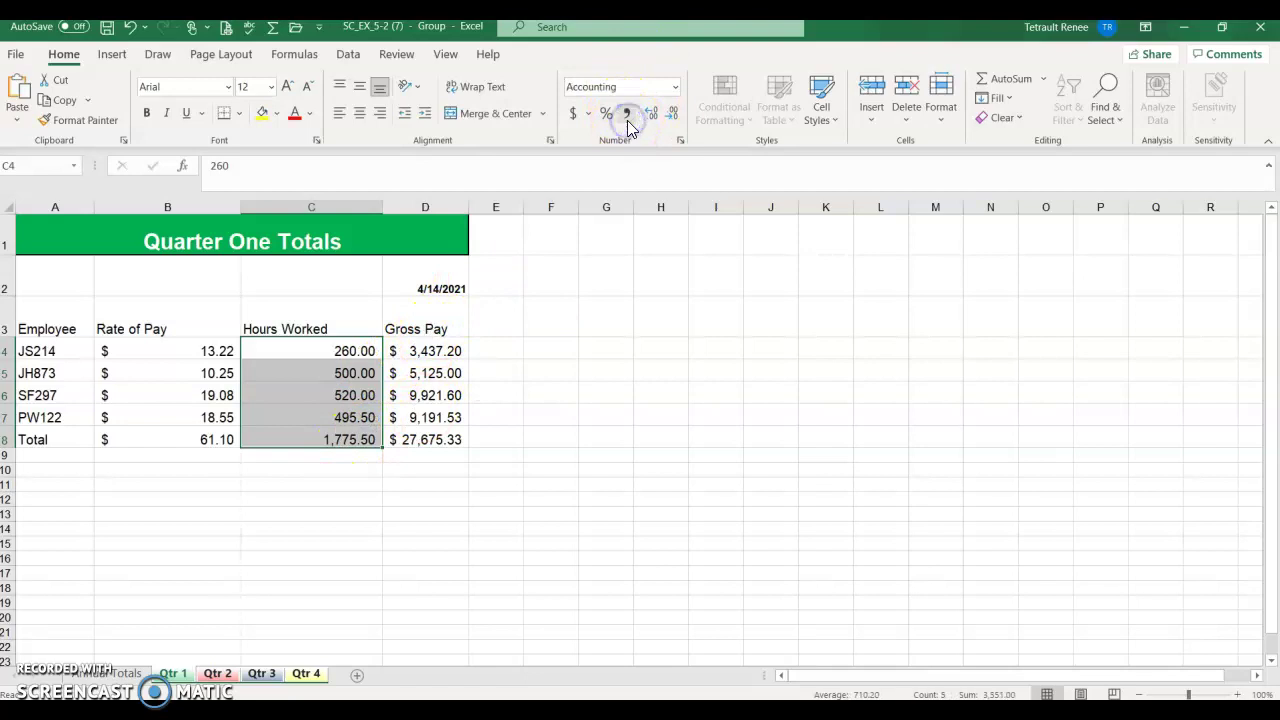
{"action": "left_click", "coordinate": [673, 116]}
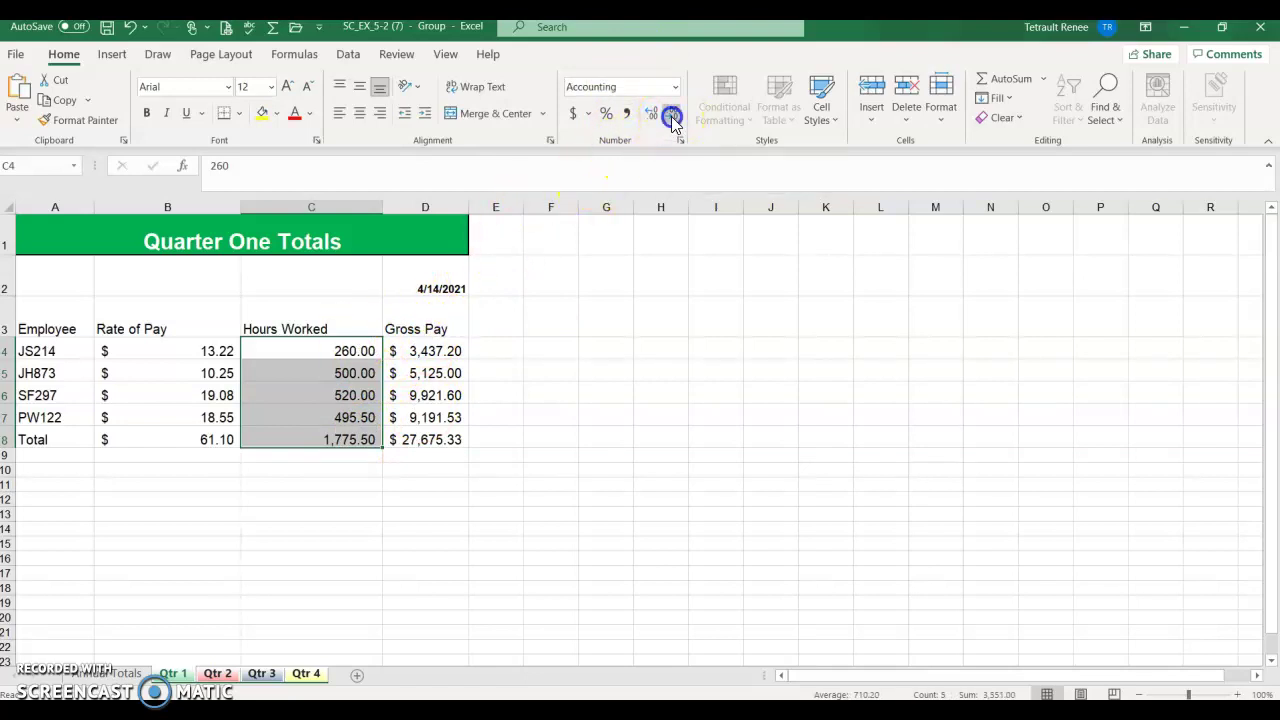
{"action": "left_click", "coordinate": [428, 467]}
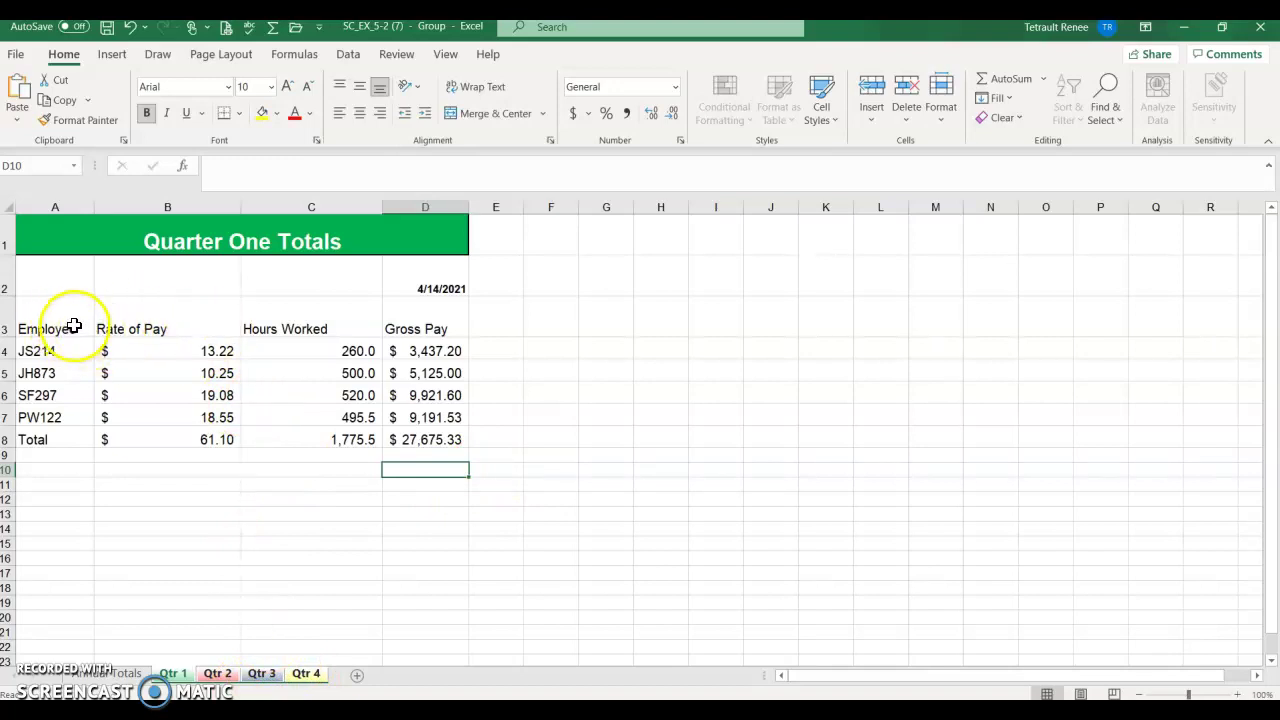
Apply the Heading 3 cell style to headers A3:D3 and centre them
{"action": "left_click_drag", "start_coordinate": [62, 315], "coordinate": [392, 305]}
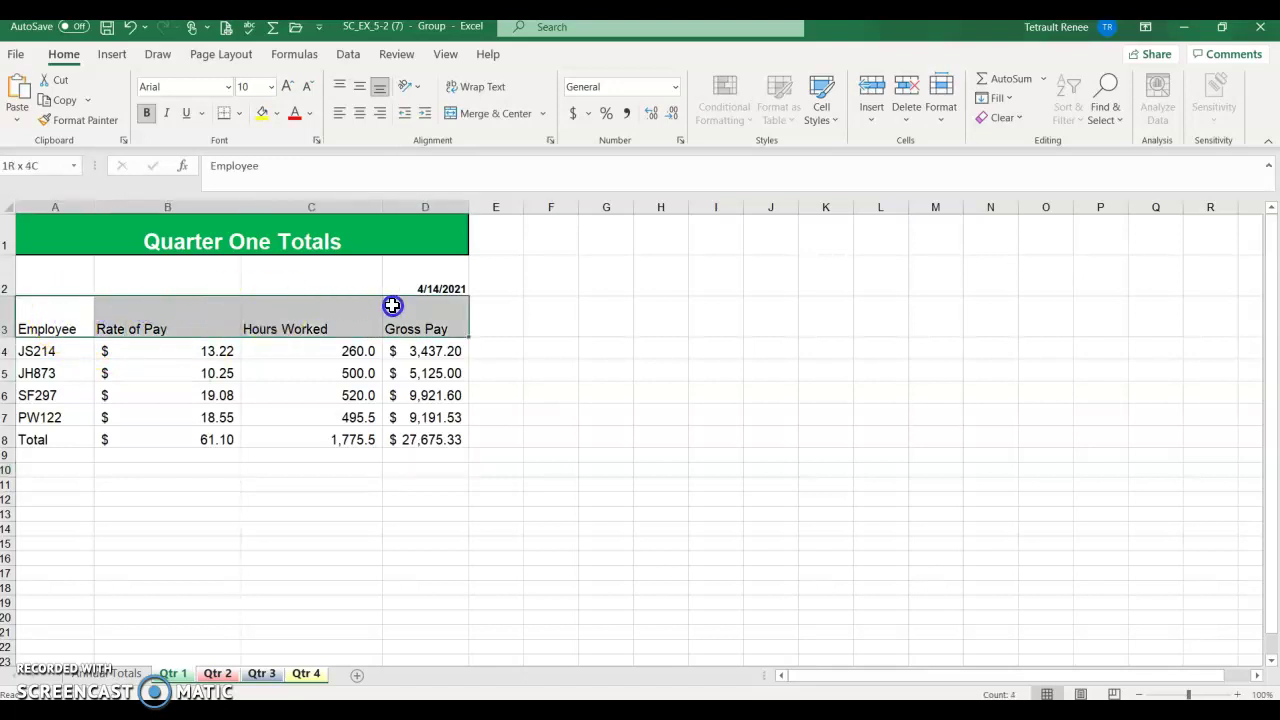
{"action": "left_click", "coordinate": [821, 108]}
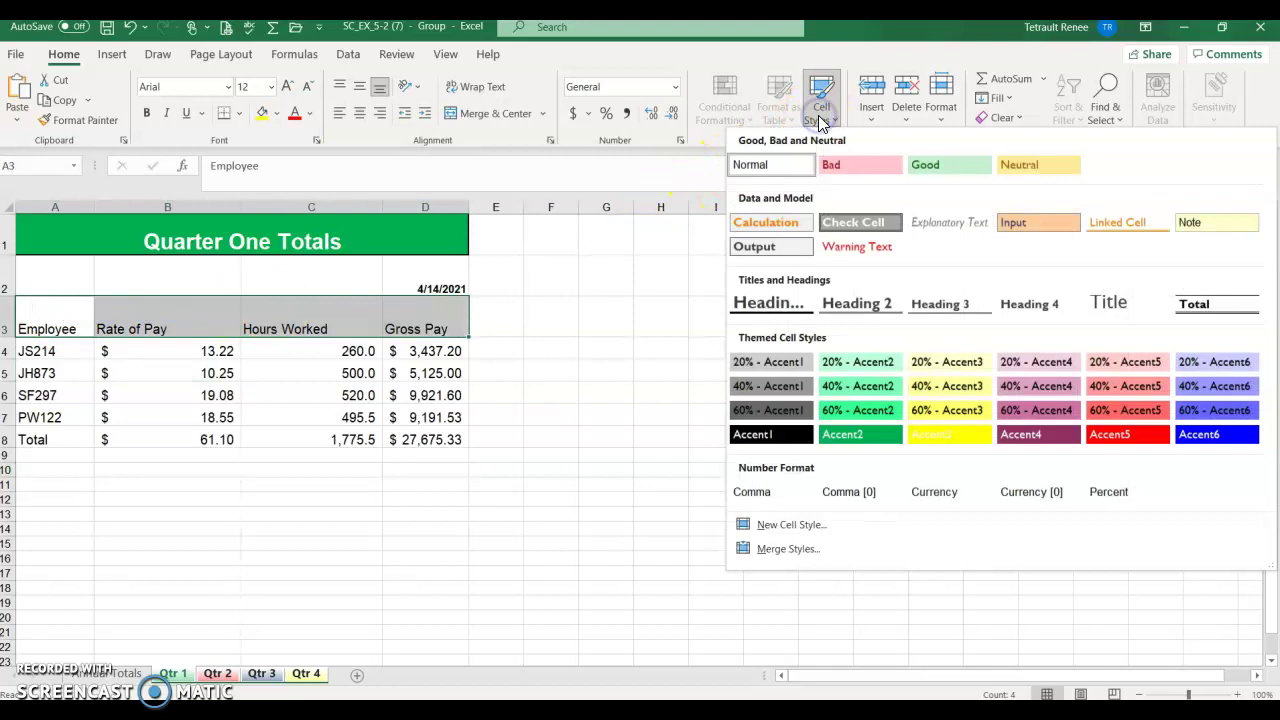
{"action": "left_click", "coordinate": [960, 305]}
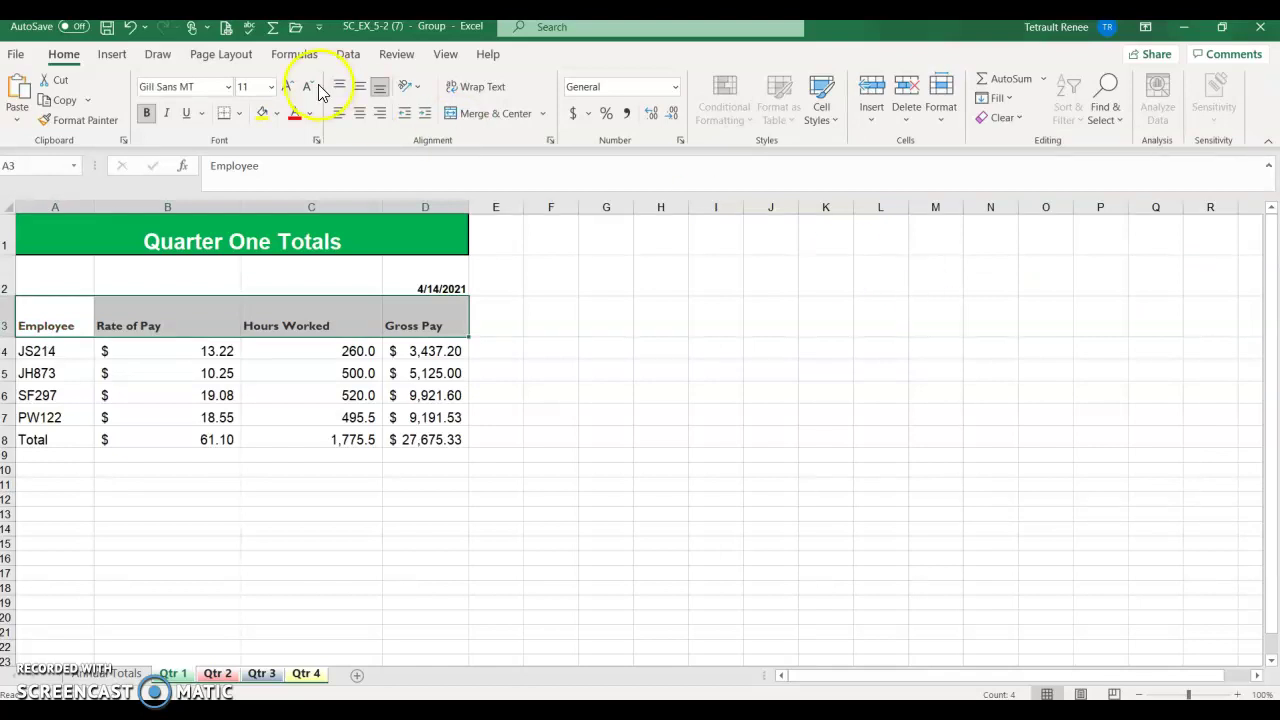
{"action": "left_click", "coordinate": [360, 113]}
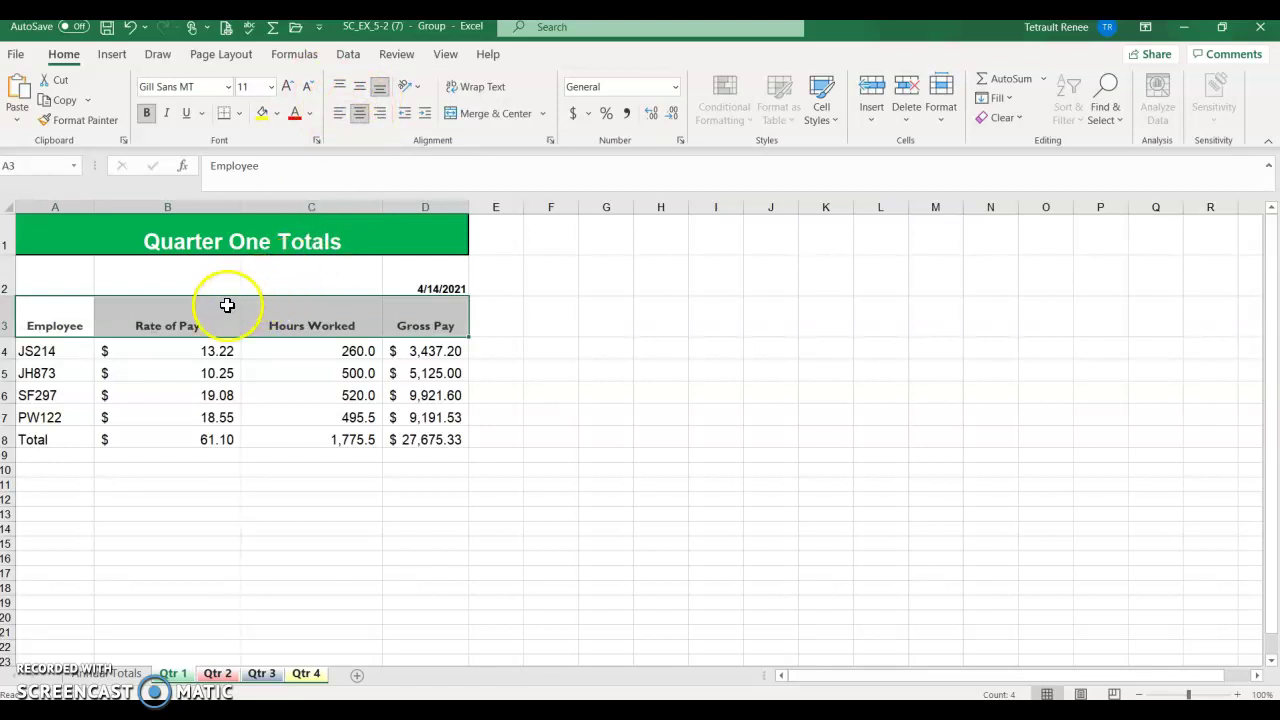
Ungroup the quarter sheets and check the formatting on Qtr 1, Qtr 2 and Qtr 4
{"action": "right_click", "coordinate": [220, 676]}
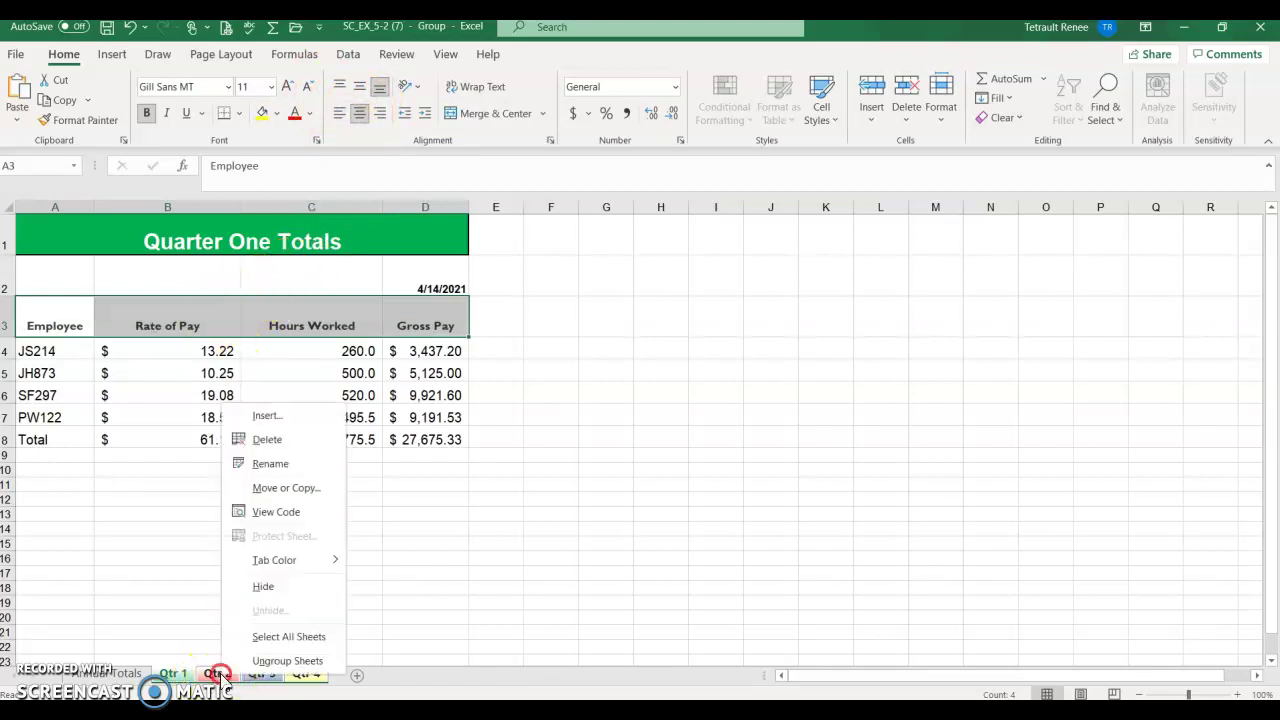
{"action": "left_click", "coordinate": [274, 661]}
{"action": "left_click", "coordinate": [172, 673]}
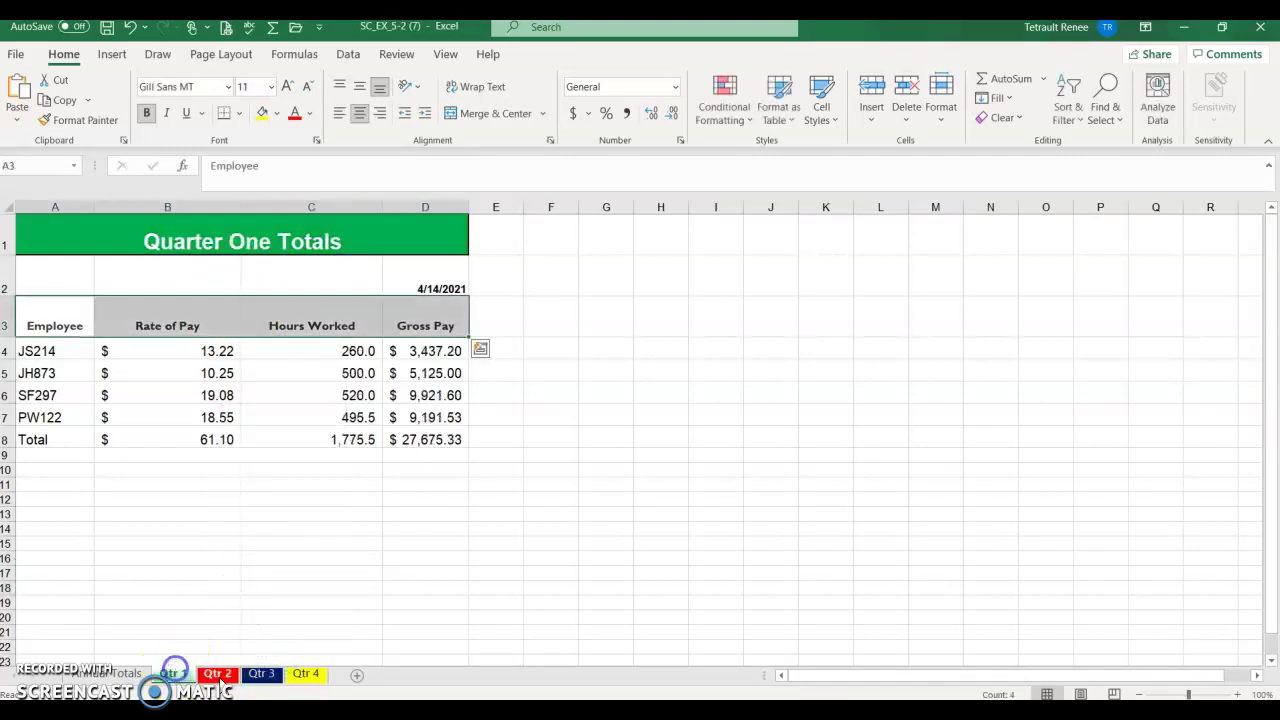
{"action": "left_click", "coordinate": [230, 676]}
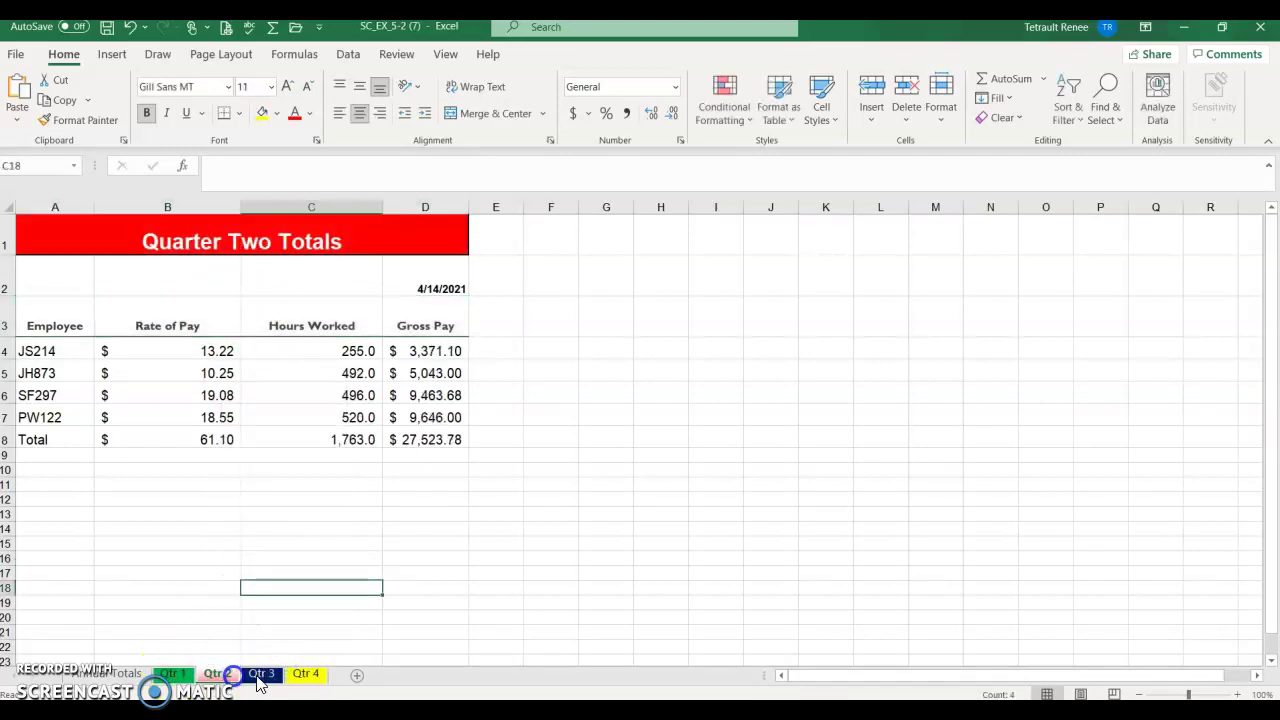
{"action": "left_click", "coordinate": [313, 683]}
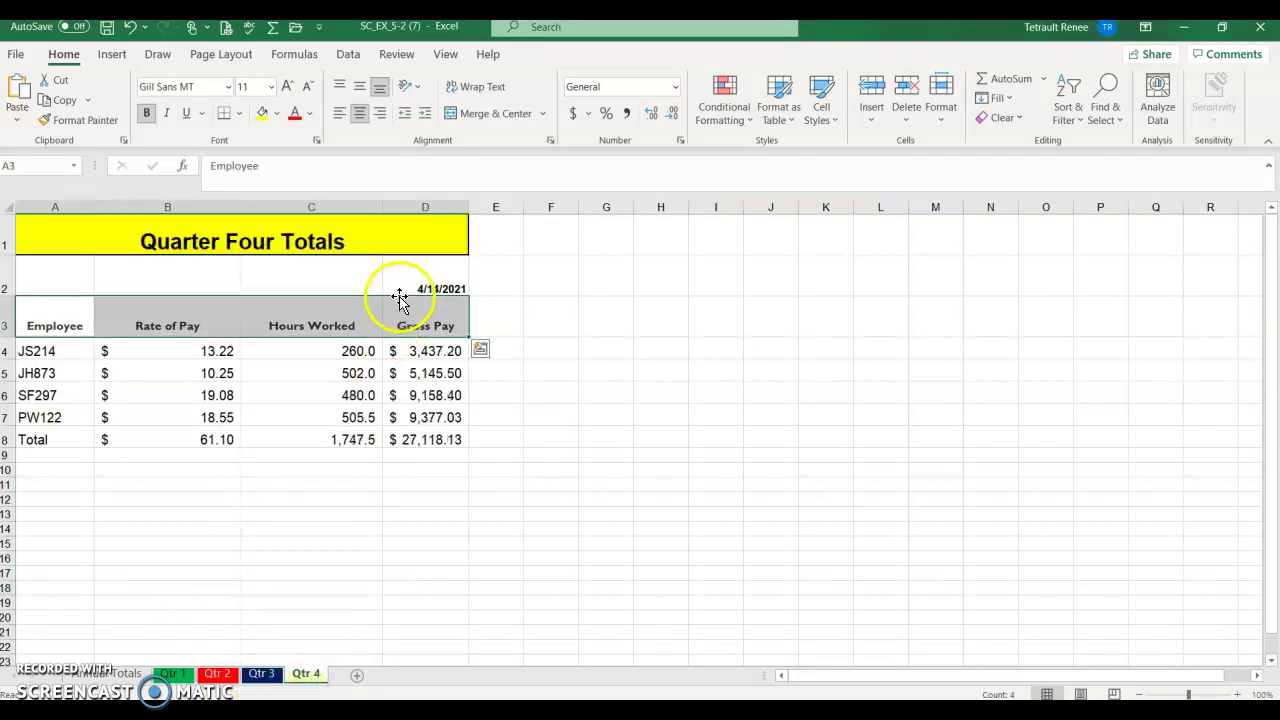
{"action": "left_click", "coordinate": [337, 395]}
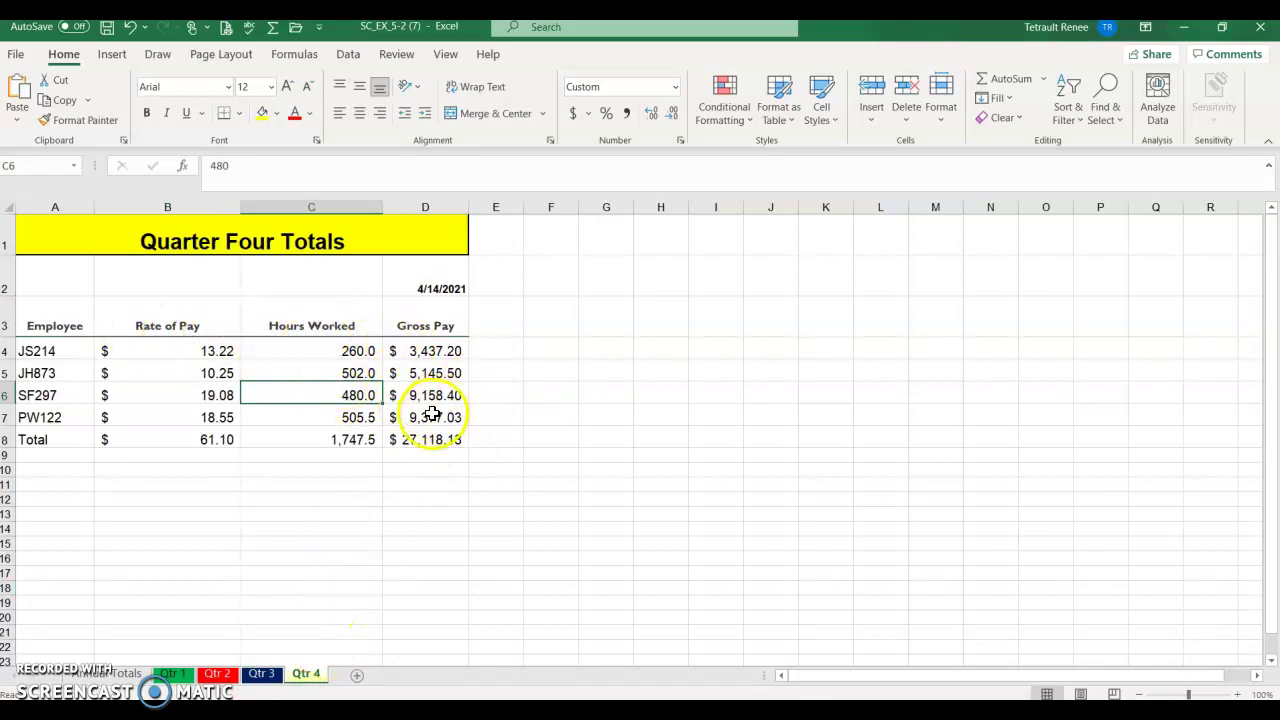
Review Qtr 3 and Qtr 2, then inspect the D2 date formula on Qtr 1
{"action": "left_click", "coordinate": [260, 674]}
{"action": "left_click", "coordinate": [217, 674]}
{"action": "left_click", "coordinate": [172, 674]}
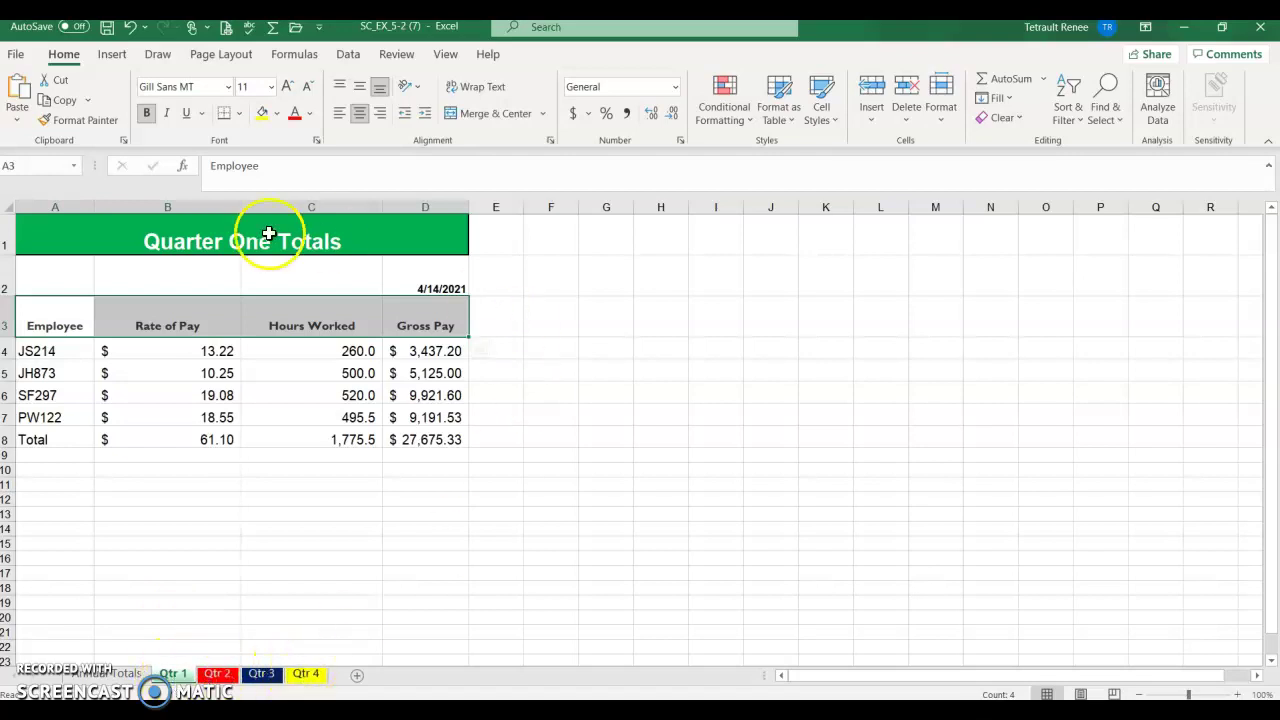
{"action": "left_click", "coordinate": [411, 289]}
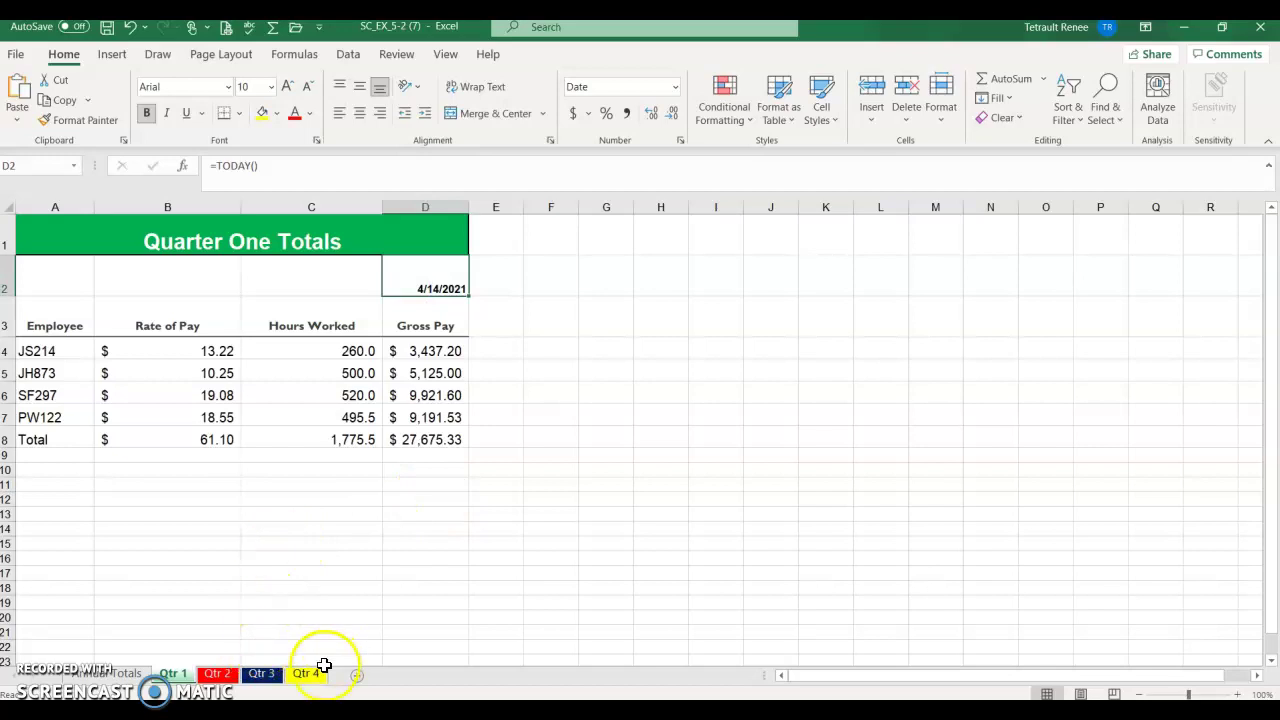
On Annual Totals, enter =SUM('Qtr 1:Qtr 4'!C4) in C4 for JS214's total hours
{"action": "left_click", "coordinate": [128, 675]}
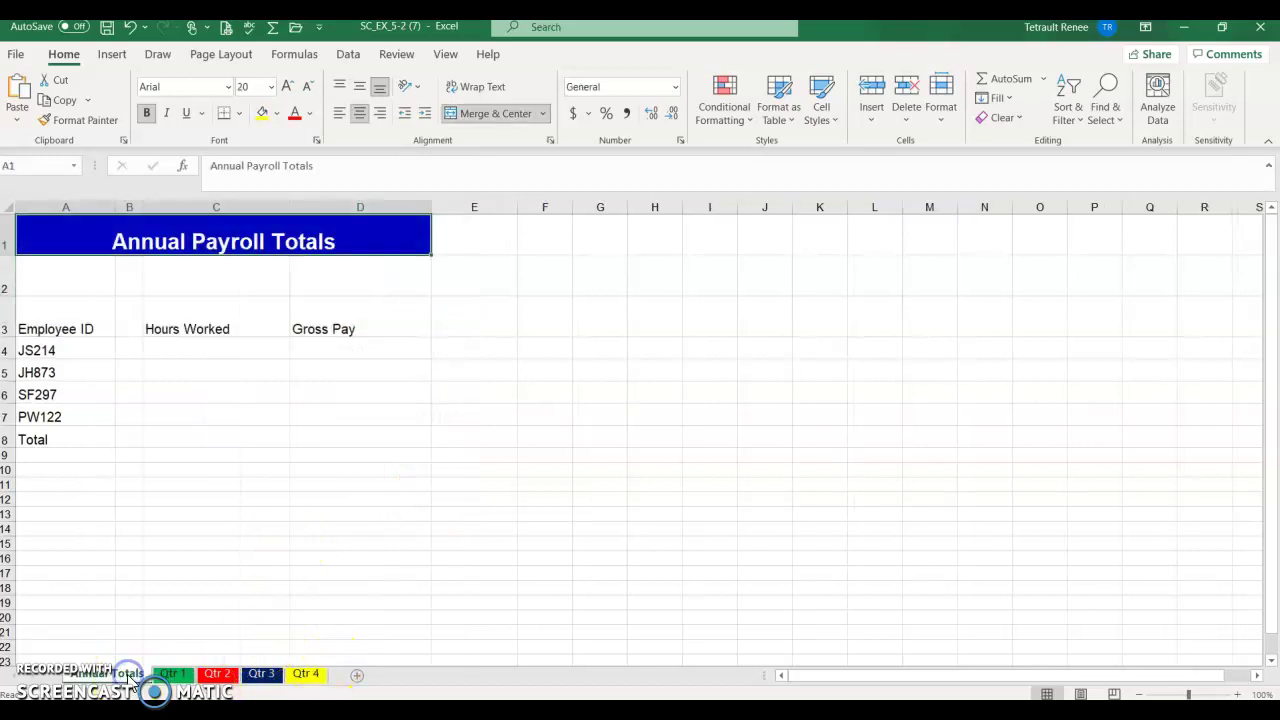
{"action": "left_click", "coordinate": [255, 348]}
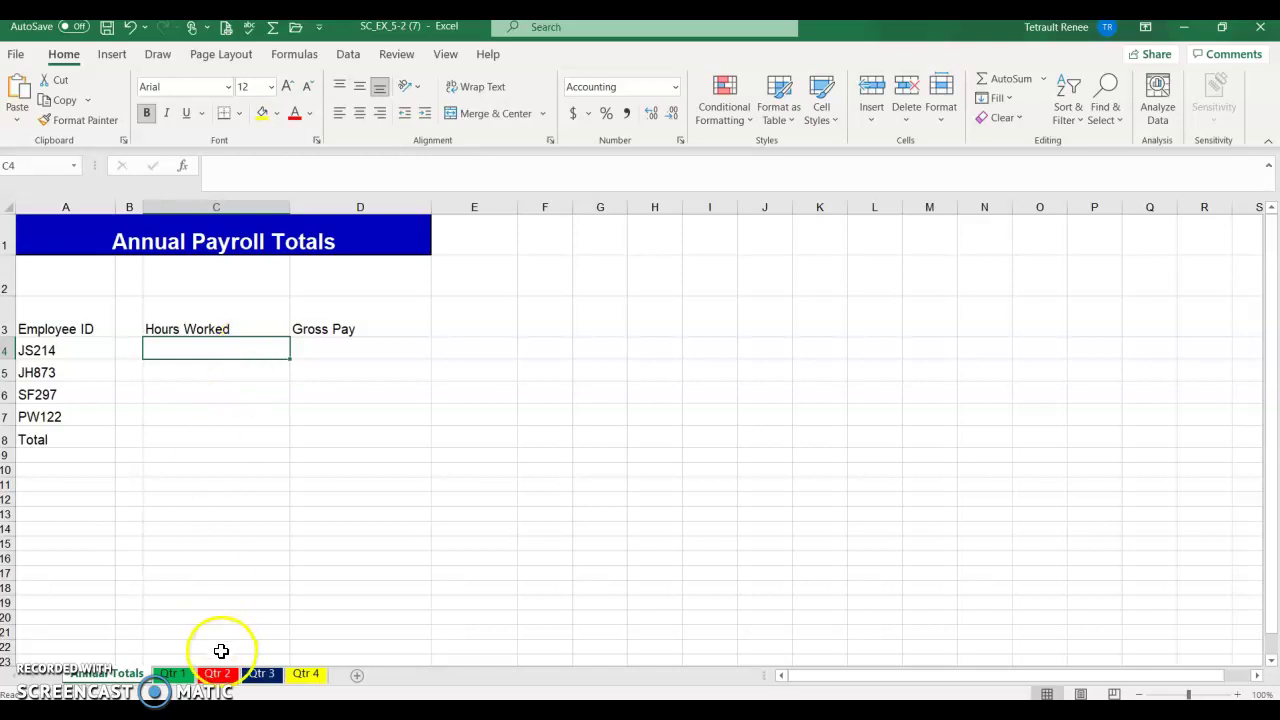
{"action": "left_click", "coordinate": [1005, 85]}
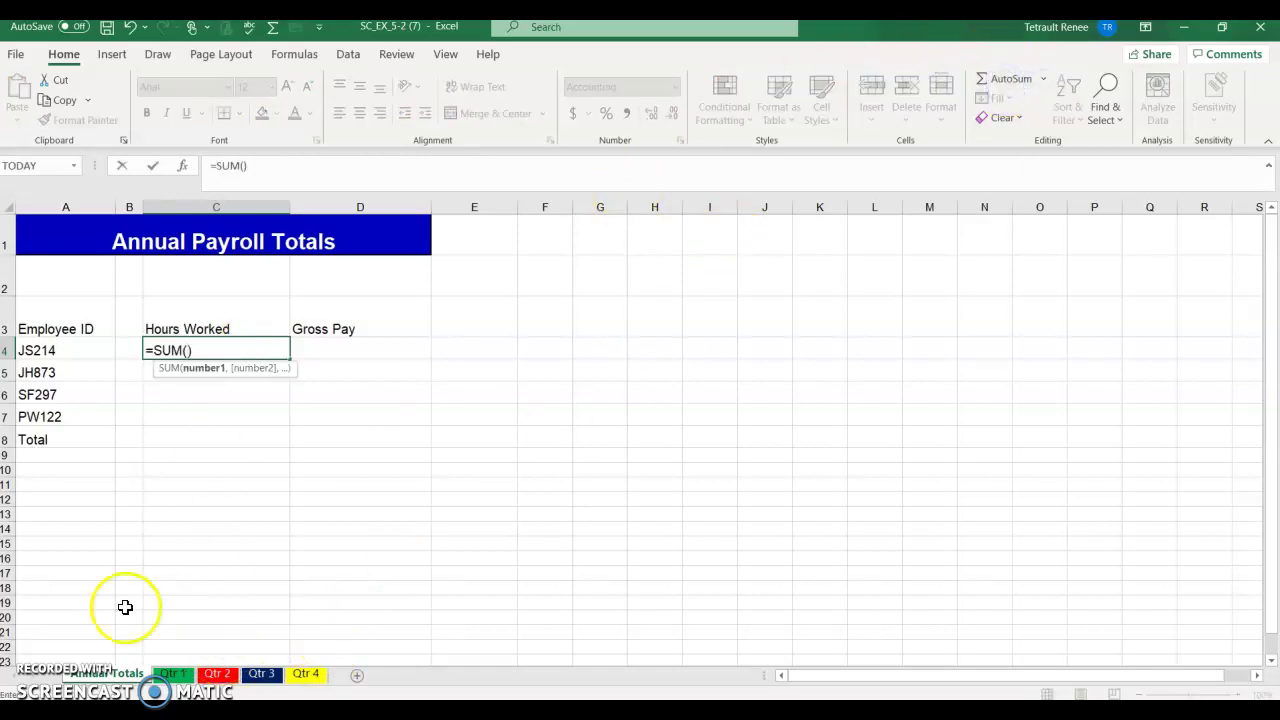
{"action": "left_click", "coordinate": [176, 674]}
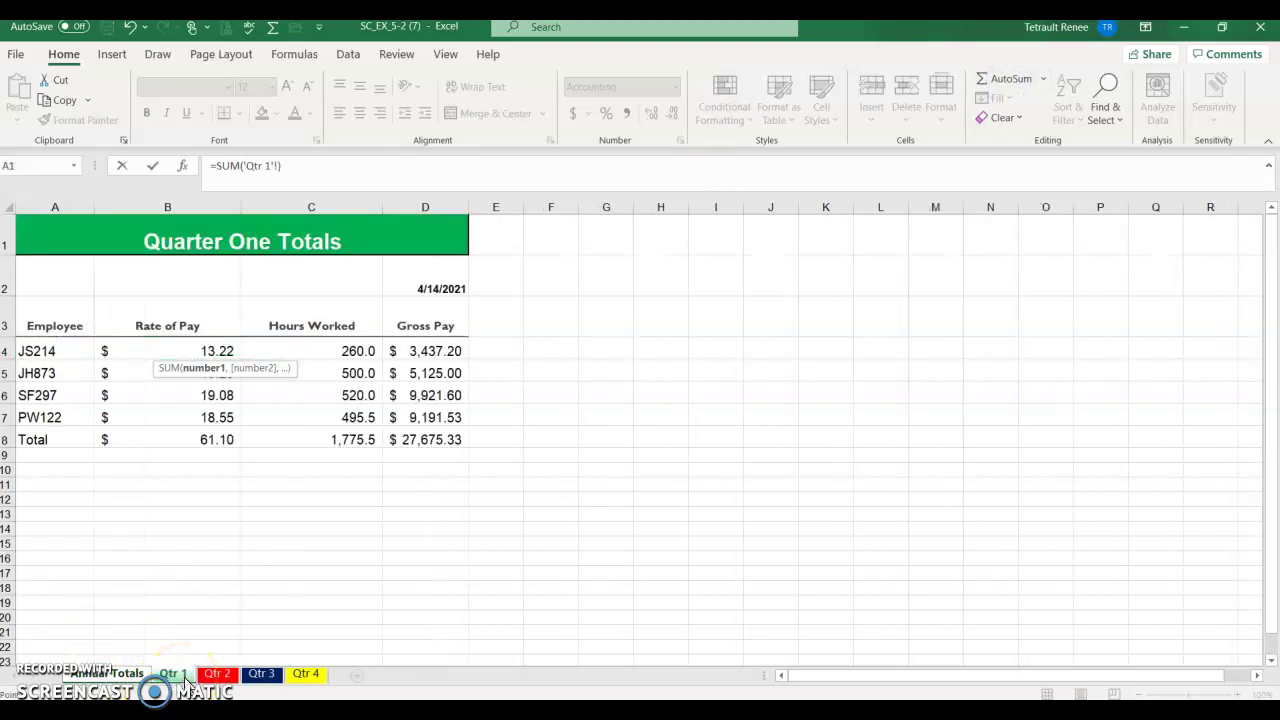
{"action": "left_click", "coordinate": [310, 676], "text": "shift"}
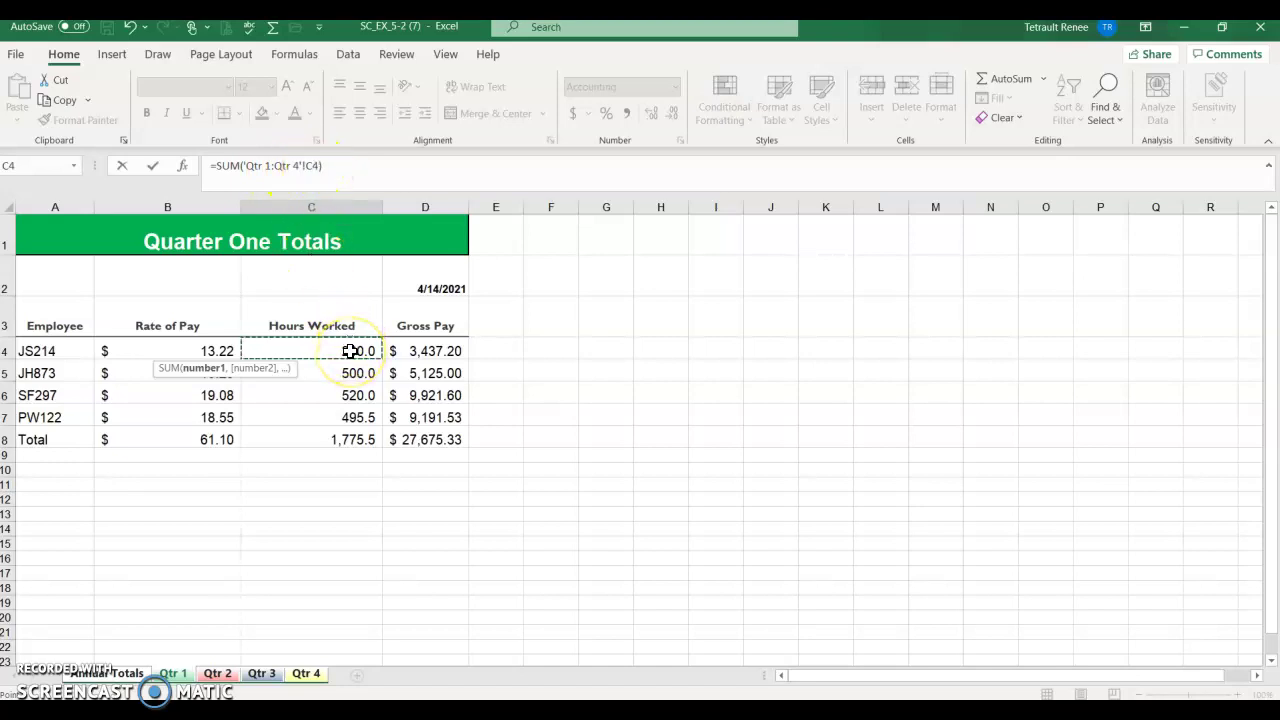
{"action": "left_click", "coordinate": [152, 166]}
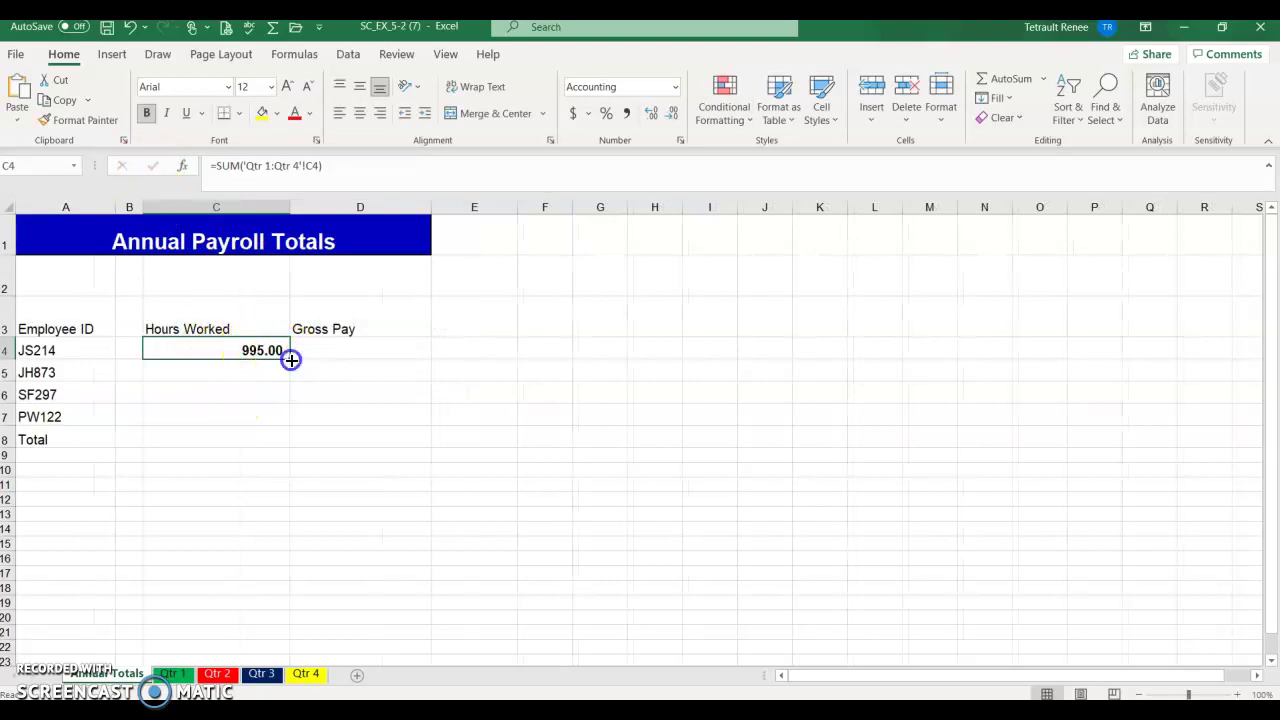
Fill hours down to C7, then enter =SUM('Qtr 1:Qtr 4'!D4) in D4 and fill to D7
{"action": "left_click_drag", "start_coordinate": [286, 417], "coordinate": [287, 418]}
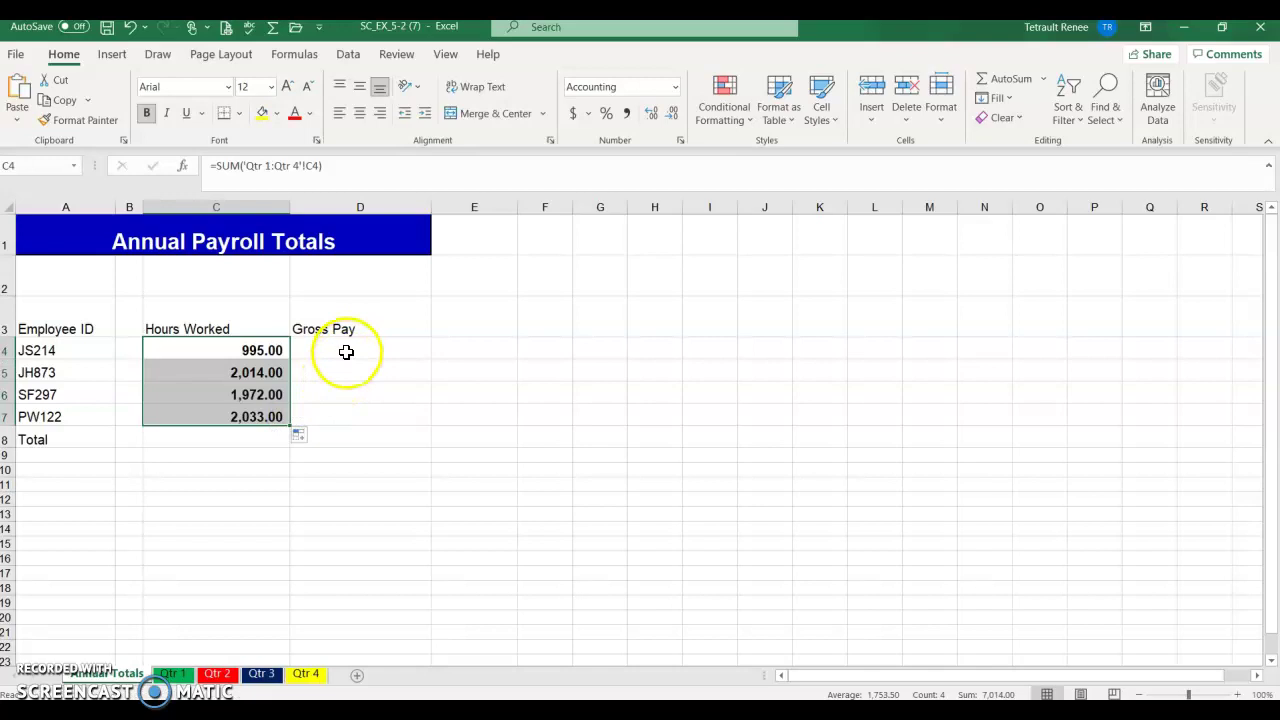
{"action": "left_click", "coordinate": [346, 351]}
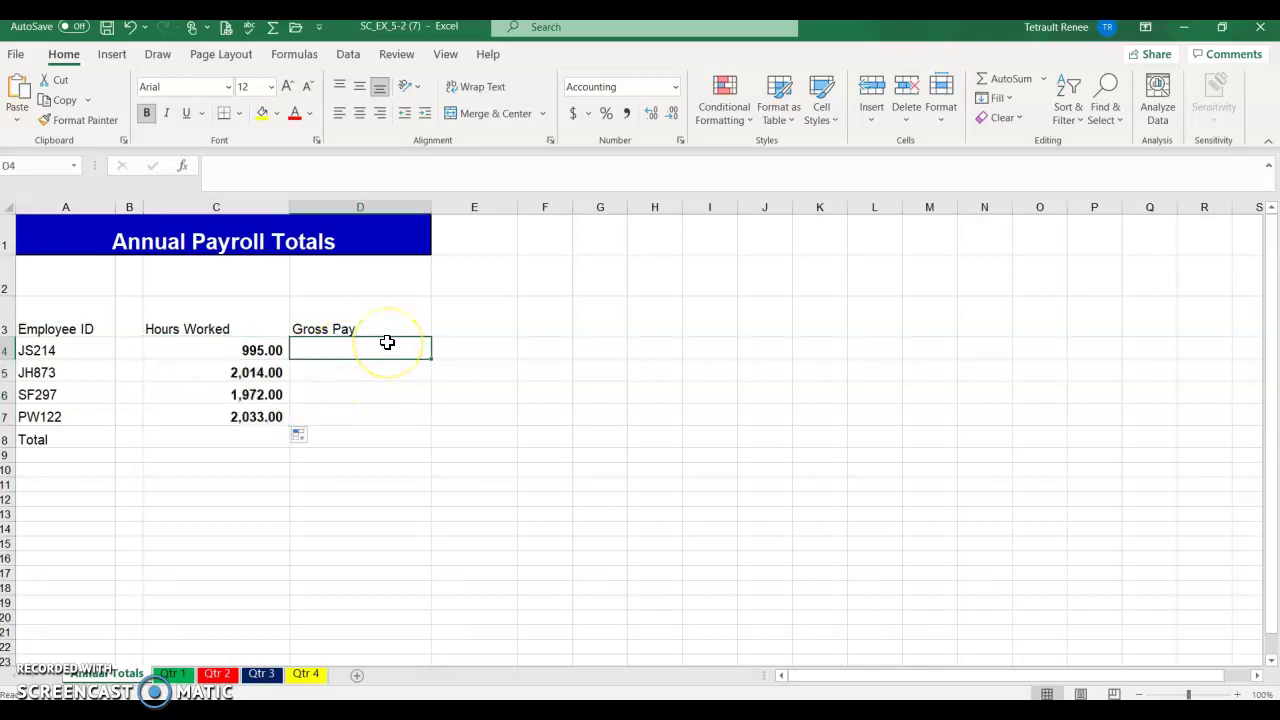
{"action": "left_click", "coordinate": [1012, 79]}
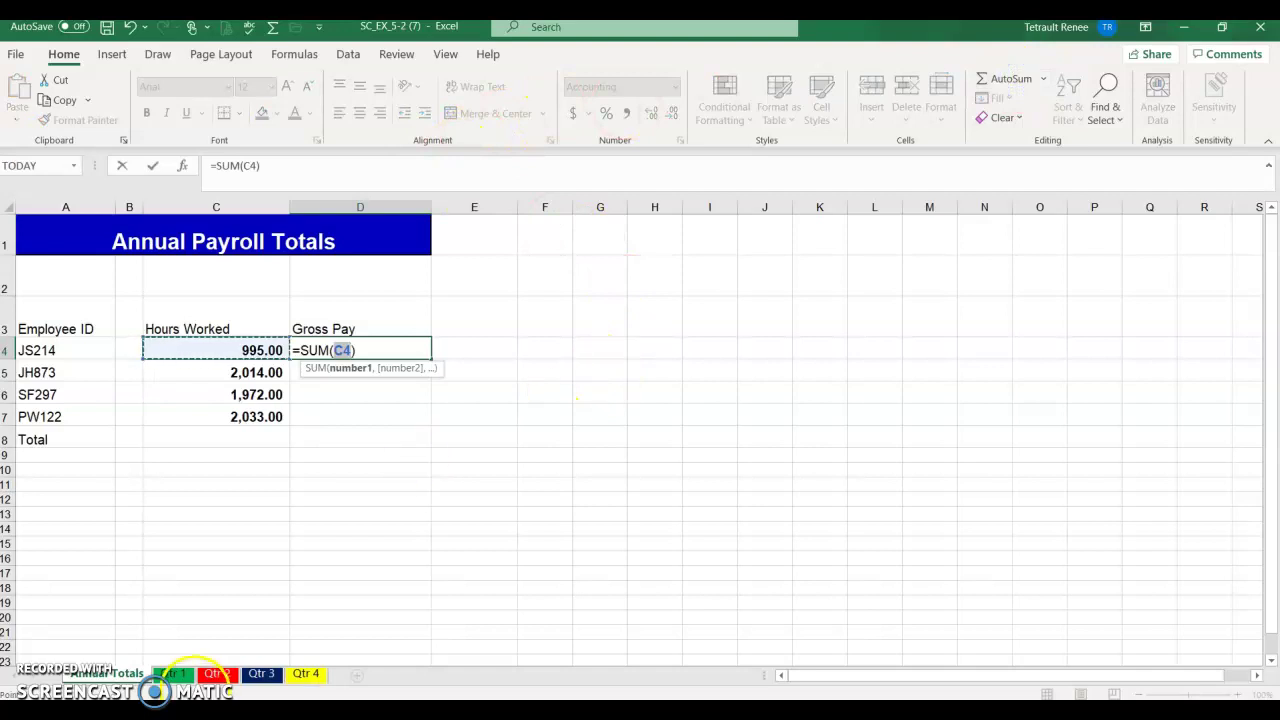
{"action": "left_click", "coordinate": [178, 675]}
{"action": "left_click", "coordinate": [307, 676], "text": "shift"}
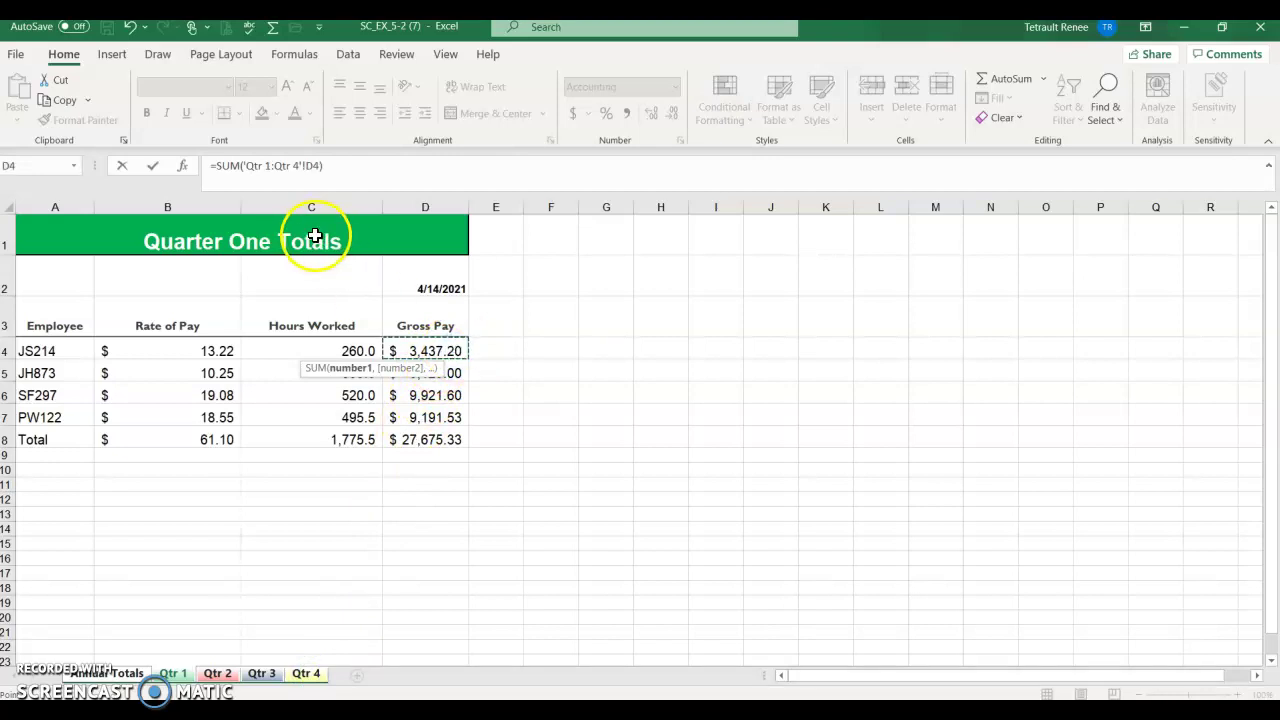
{"action": "left_click", "coordinate": [152, 175]}
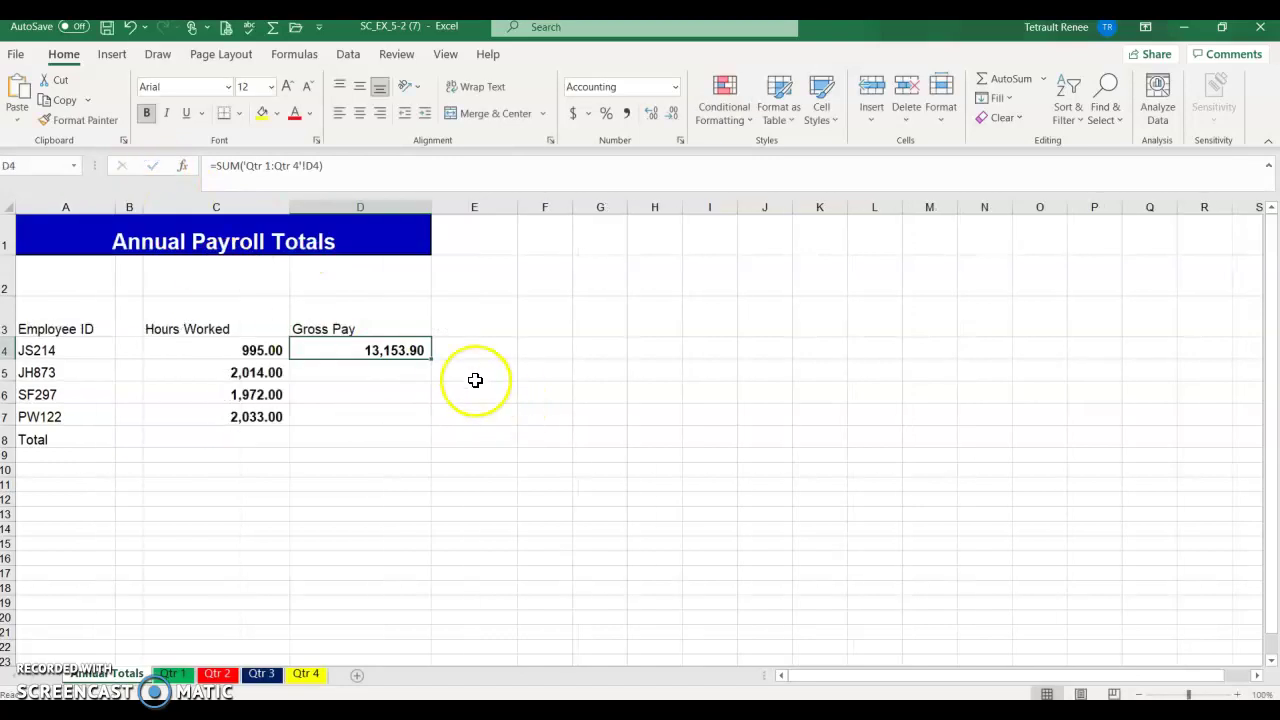
{"action": "left_click_drag", "start_coordinate": [429, 357], "coordinate": [430, 428]}
{"action": "left_click", "coordinate": [245, 437]}
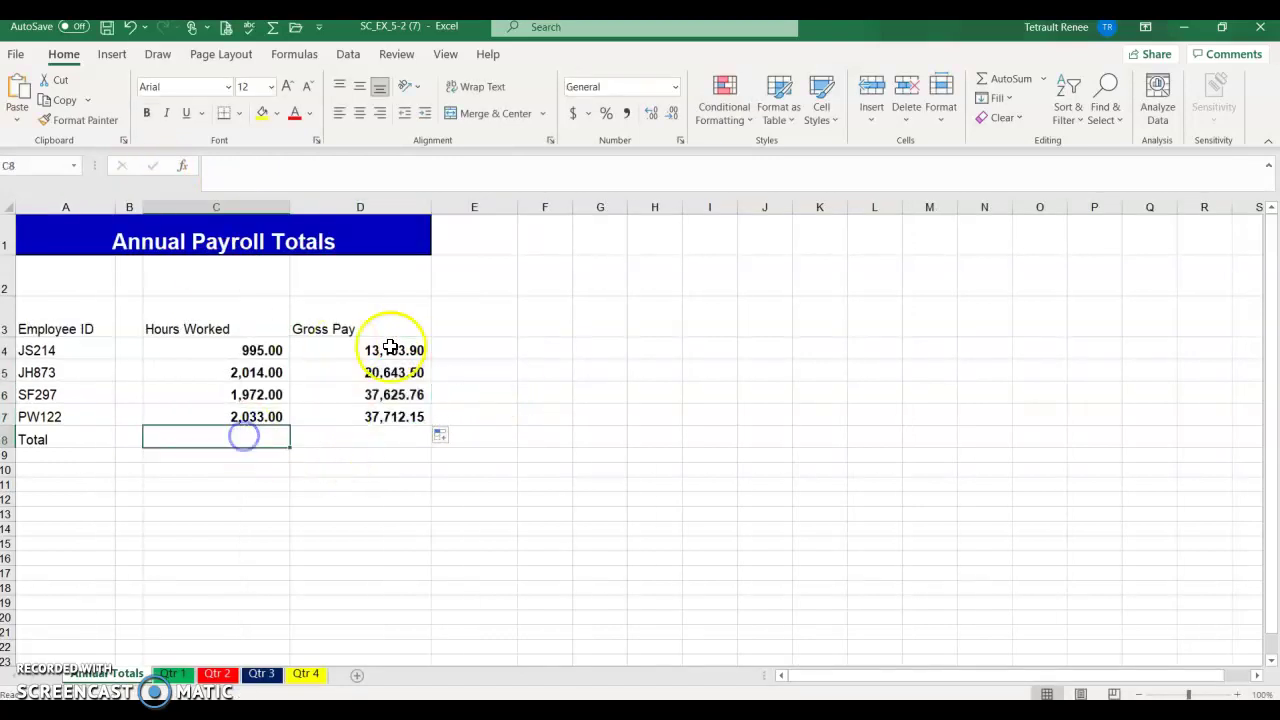
AutoSum Hours Worked into C8 and Gross Pay into D8, giving 7,014.00 and 109,135.31
{"action": "left_click", "coordinate": [1005, 85]}
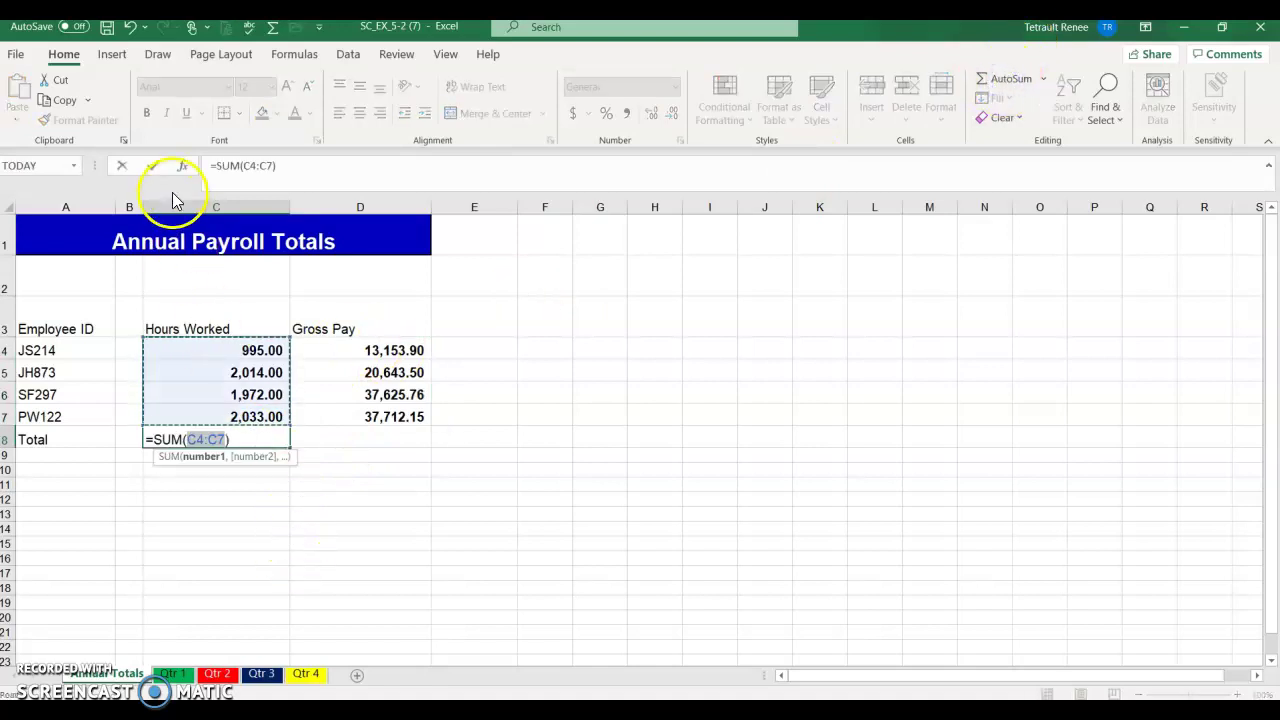
{"action": "left_click", "coordinate": [151, 168]}
{"action": "left_click", "coordinate": [420, 436]}
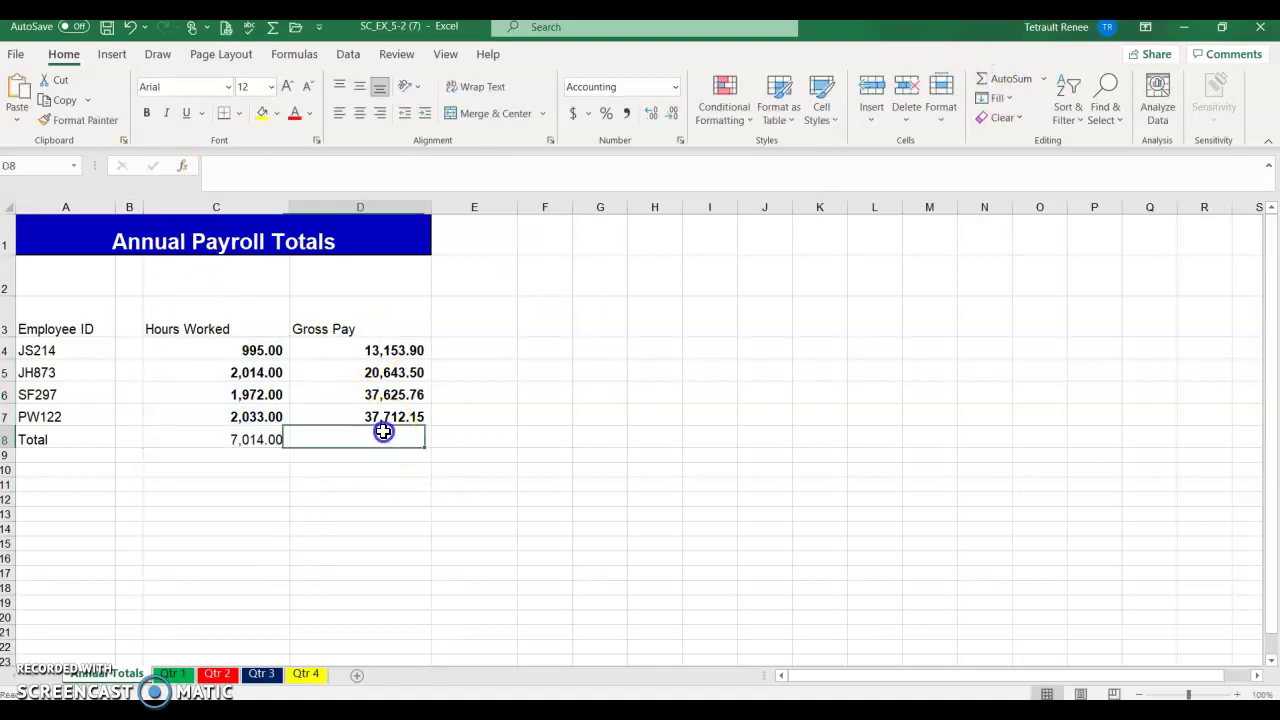
{"action": "left_click", "coordinate": [1005, 80]}
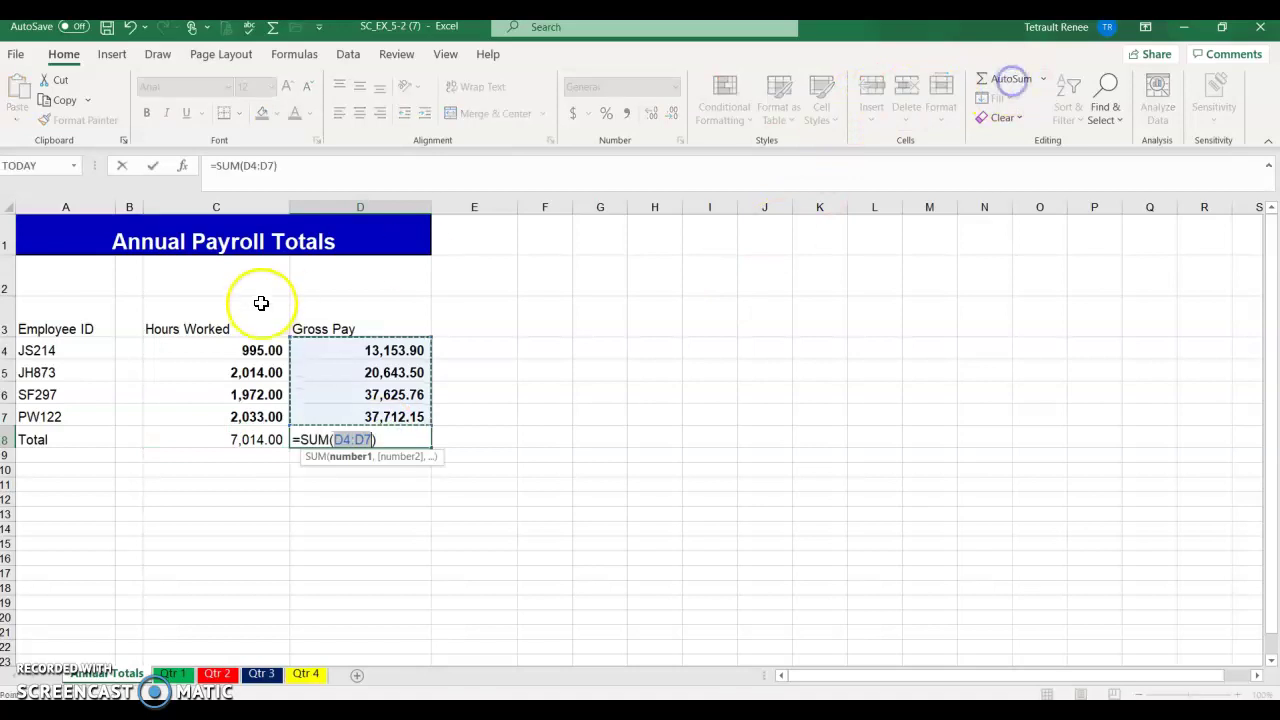
{"action": "left_click", "coordinate": [153, 168]}
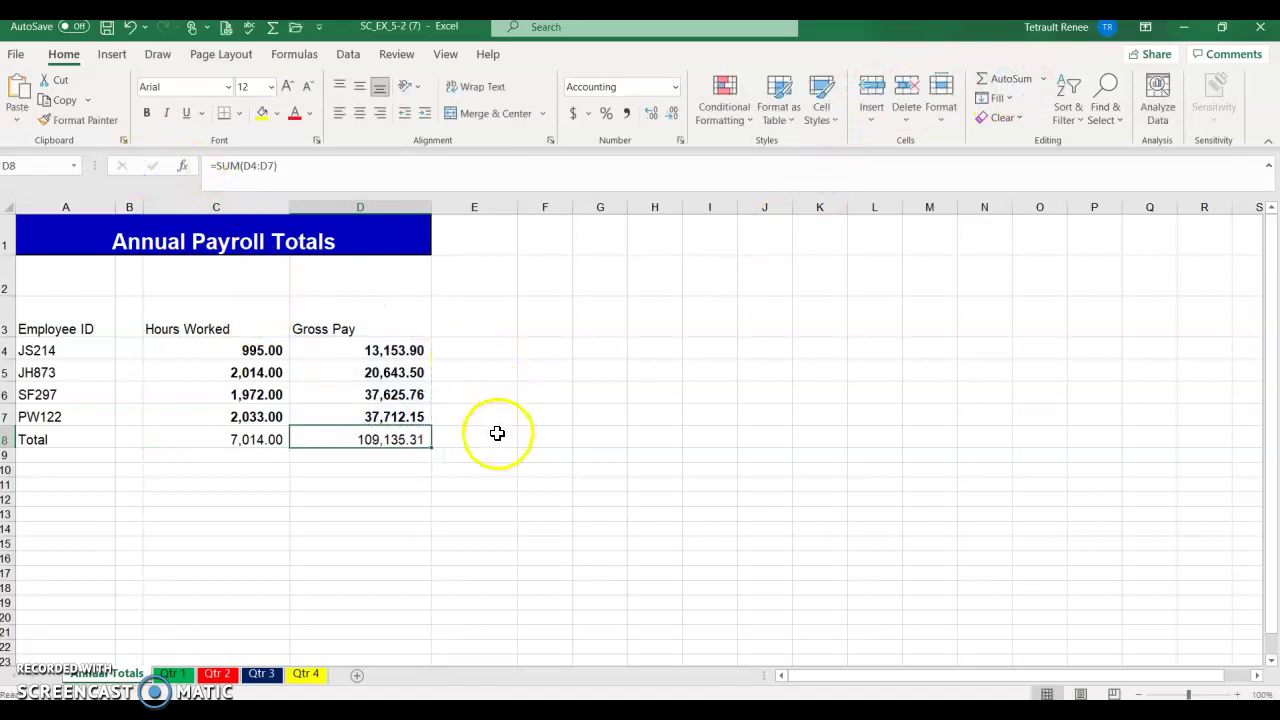
Bold the C8:D8 totals, apply the Total cell style to A8:D8, and check D8's formula
{"action": "left_click_drag", "start_coordinate": [262, 440], "coordinate": [323, 440]}
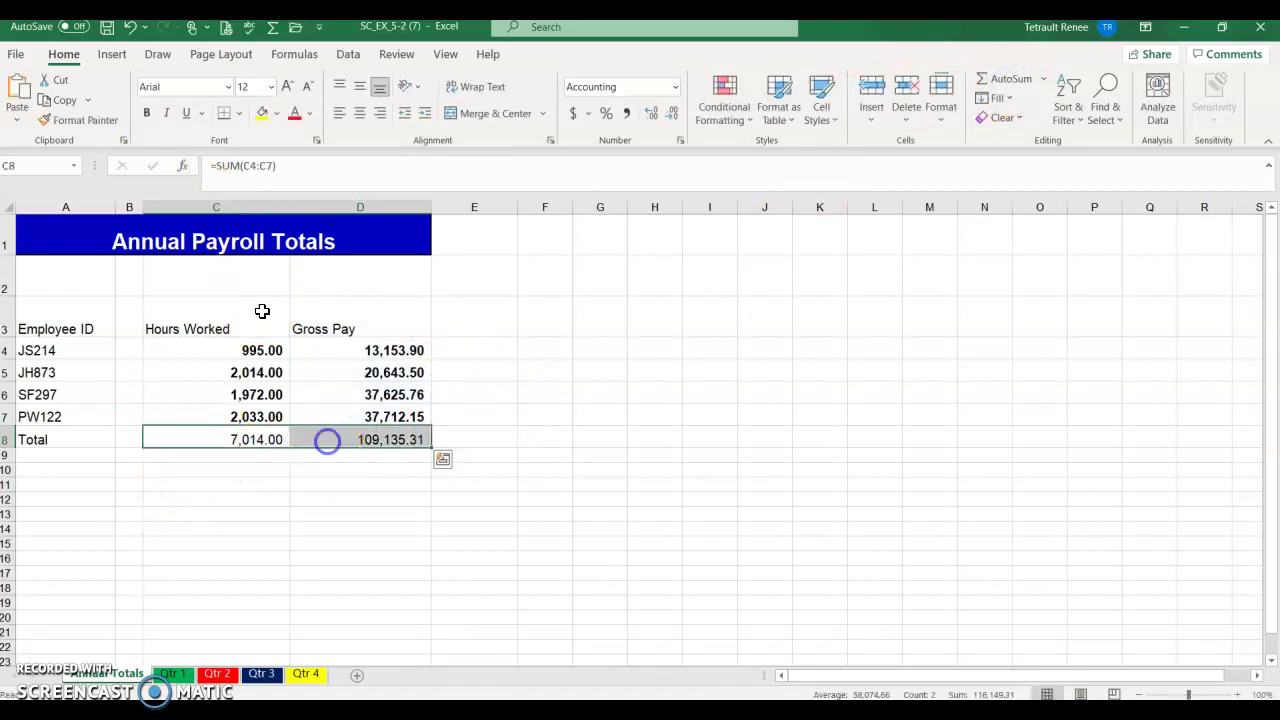
{"action": "left_click", "coordinate": [150, 110]}
{"action": "left_click", "coordinate": [271, 570]}
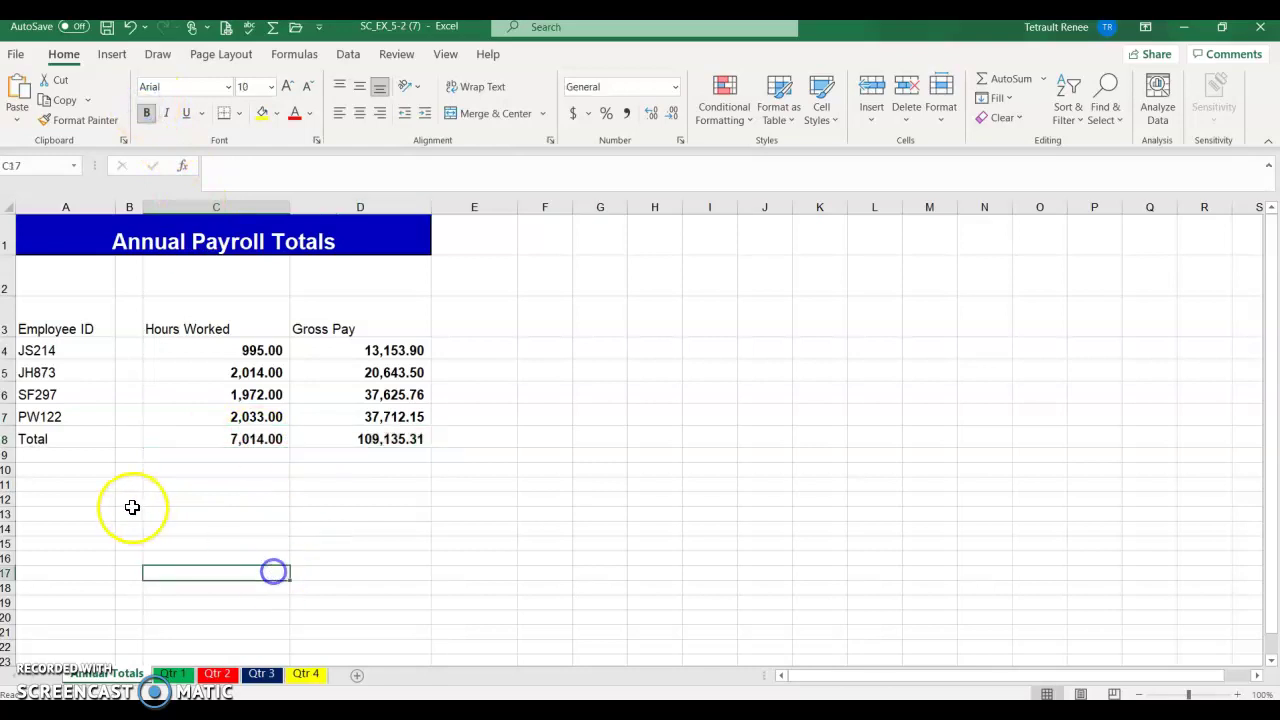
{"action": "left_click_drag", "start_coordinate": [67, 436], "coordinate": [347, 446]}
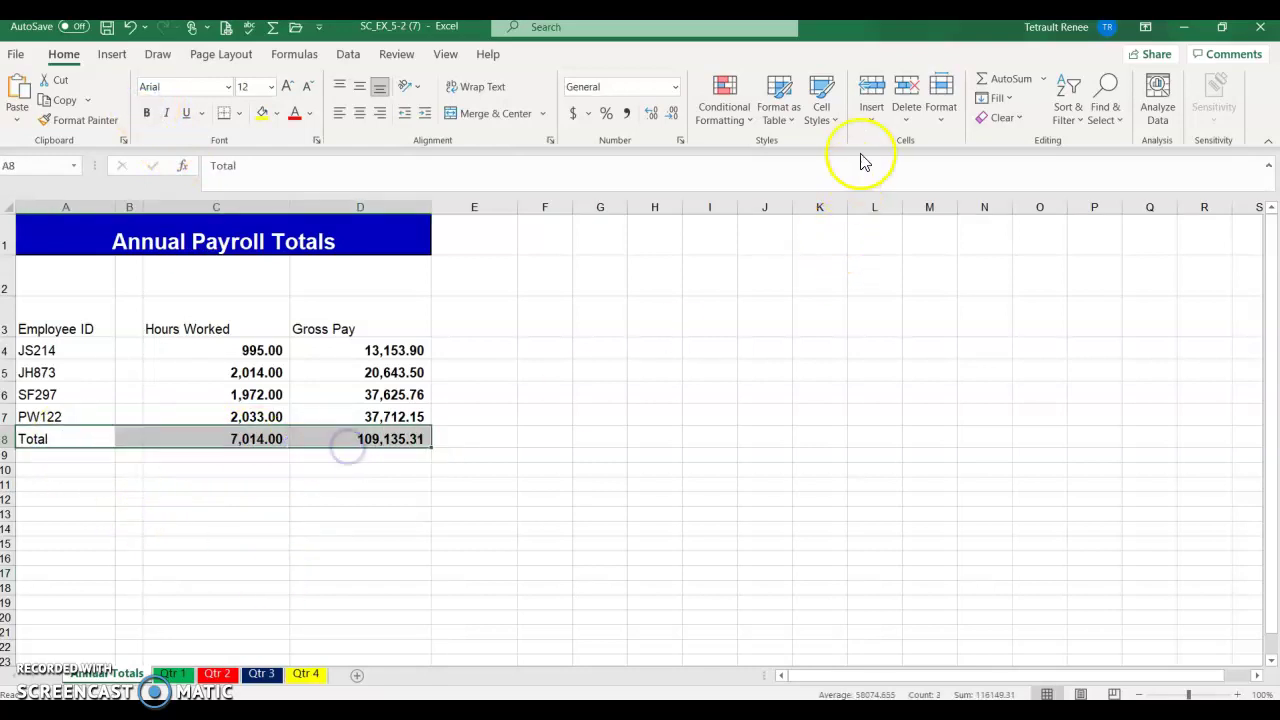
{"action": "left_click", "coordinate": [821, 106]}
{"action": "left_click", "coordinate": [1214, 303]}
{"action": "left_click", "coordinate": [746, 545]}
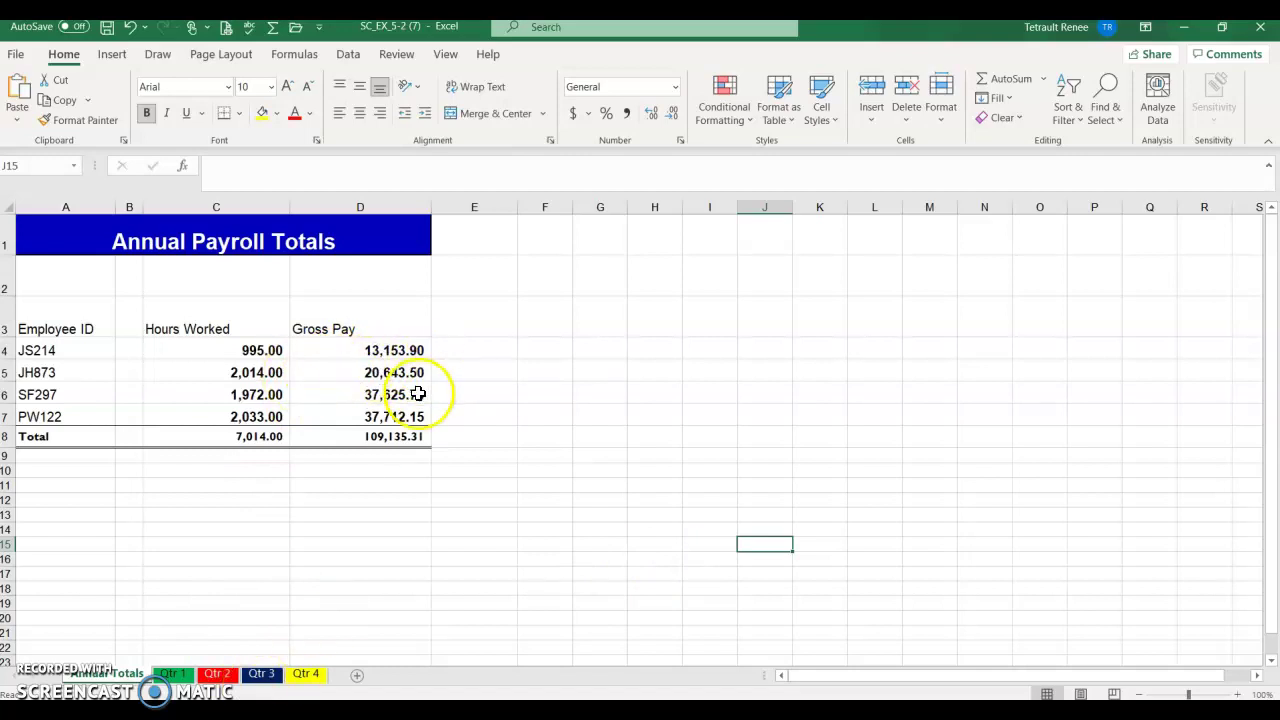
{"action": "left_click", "coordinate": [397, 440]}
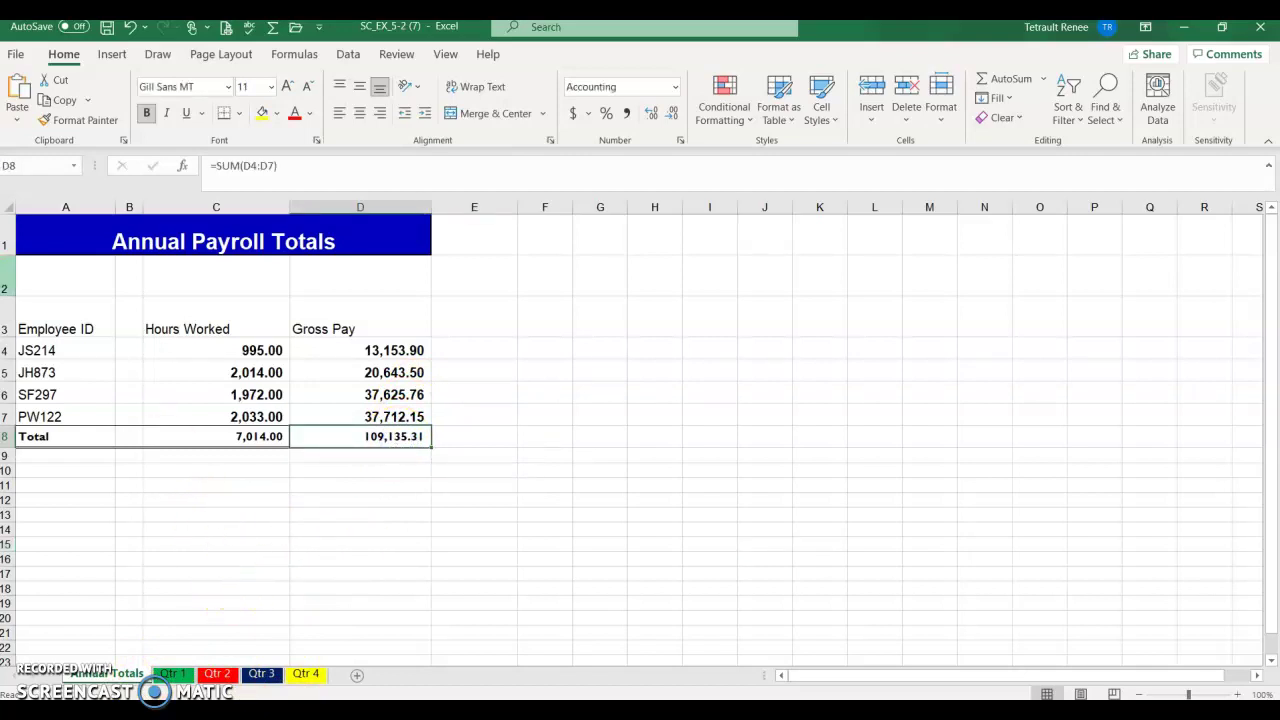
{"action": "left_click", "coordinate": [13, 57]}
In Print settings, switch from Print Active Sheets to Print Entire Workbook
{"action": "left_click", "coordinate": [72, 314]}
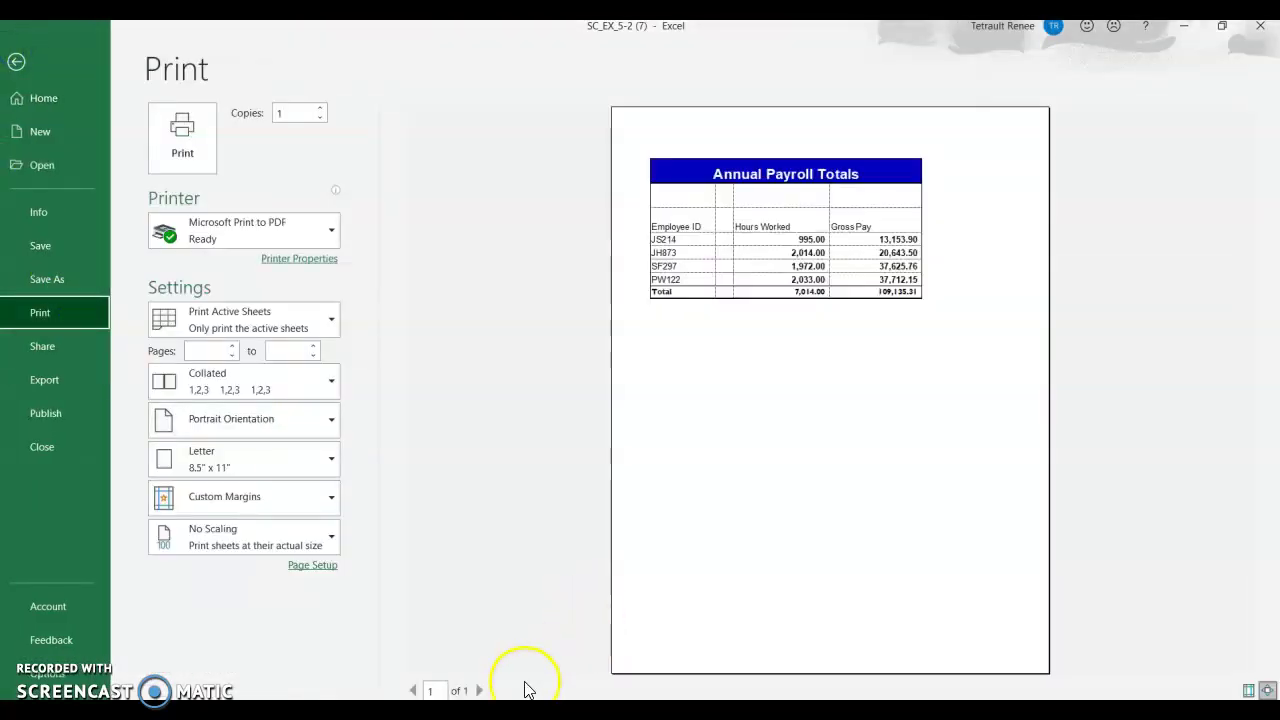
{"action": "left_click", "coordinate": [298, 320]}
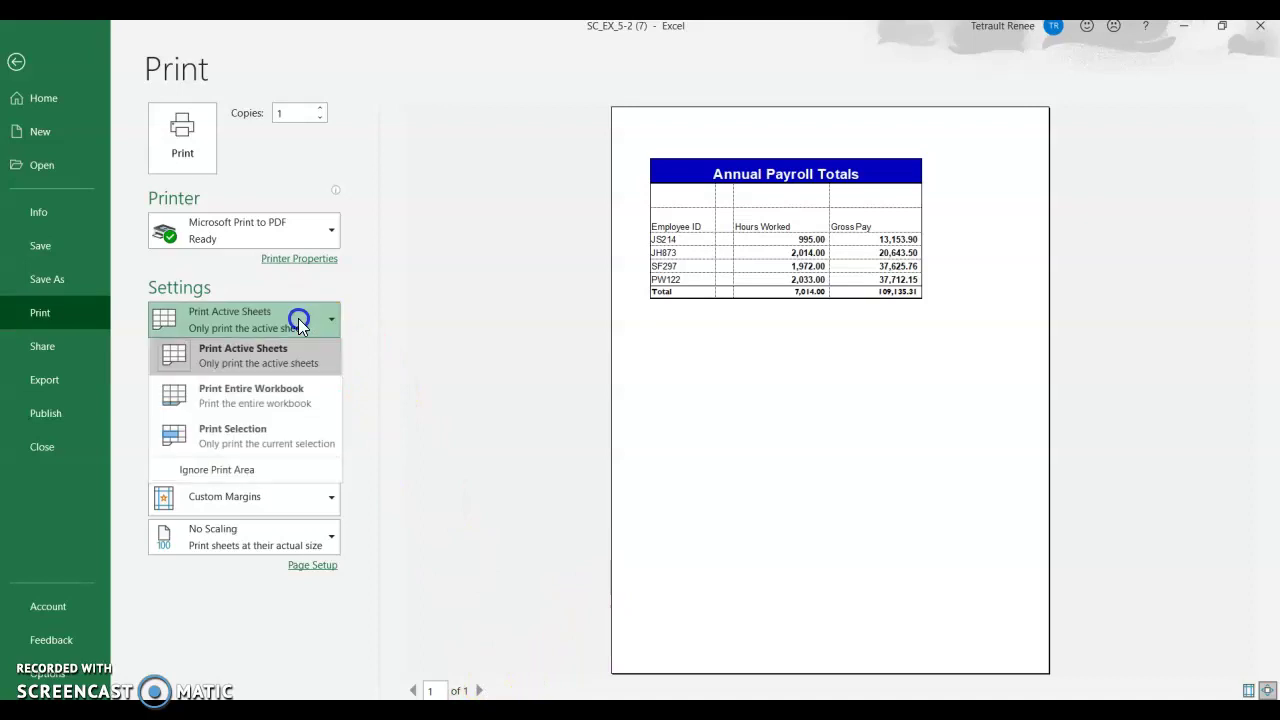
{"action": "left_click", "coordinate": [297, 402]}
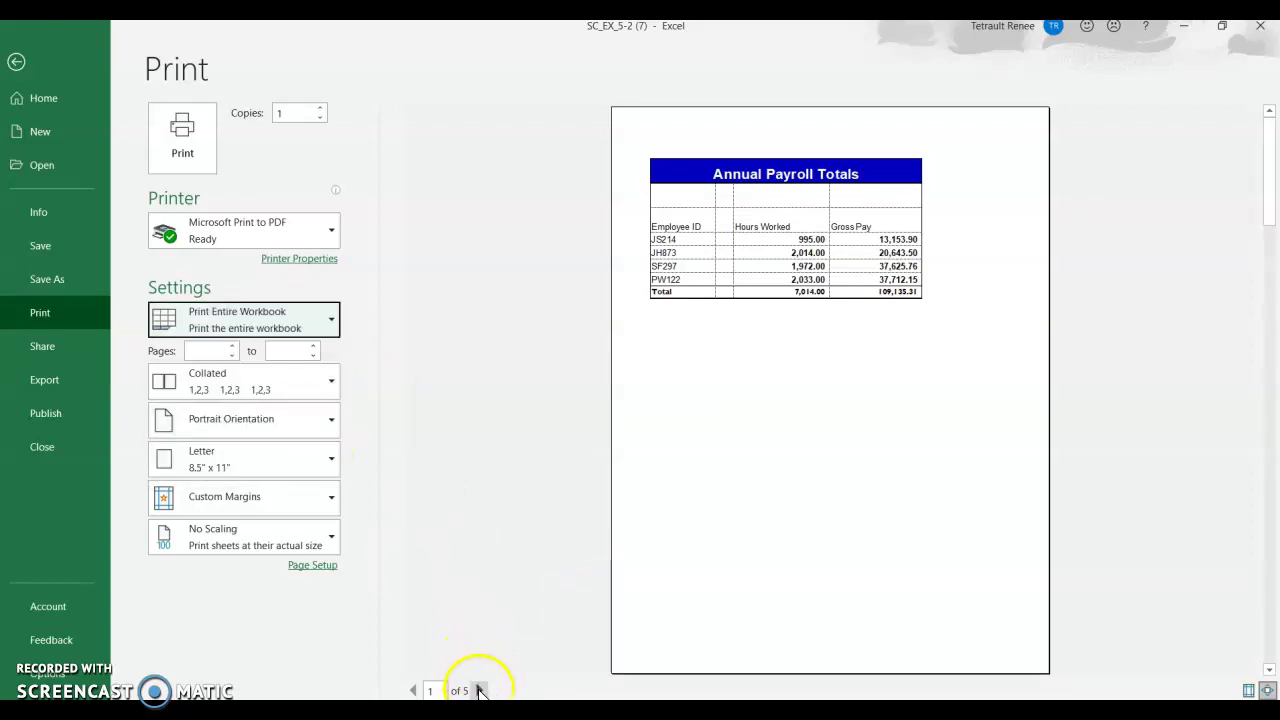
Page through all five preview pages, cancel Page Setup, and go back to the worksheet
{"action": "left_click", "coordinate": [479, 690]}
{"action": "left_click", "coordinate": [479, 690]}
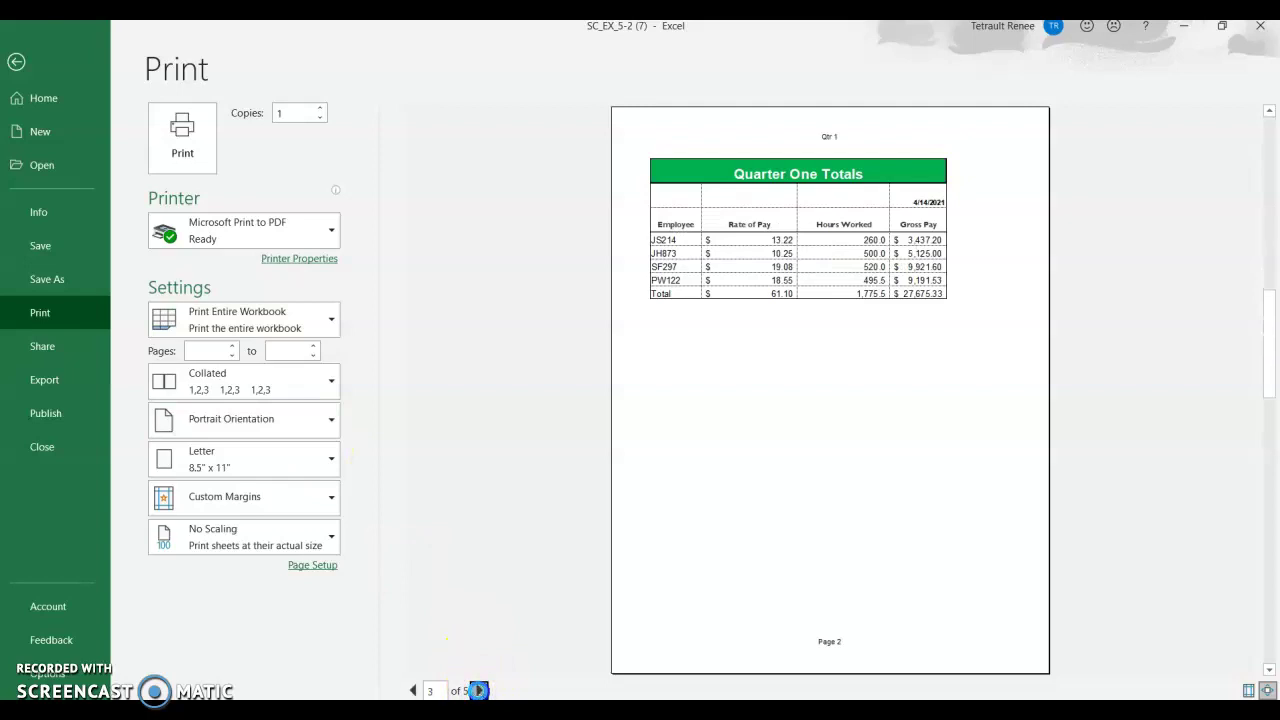
{"action": "left_click", "coordinate": [479, 690]}
{"action": "left_click", "coordinate": [479, 690]}
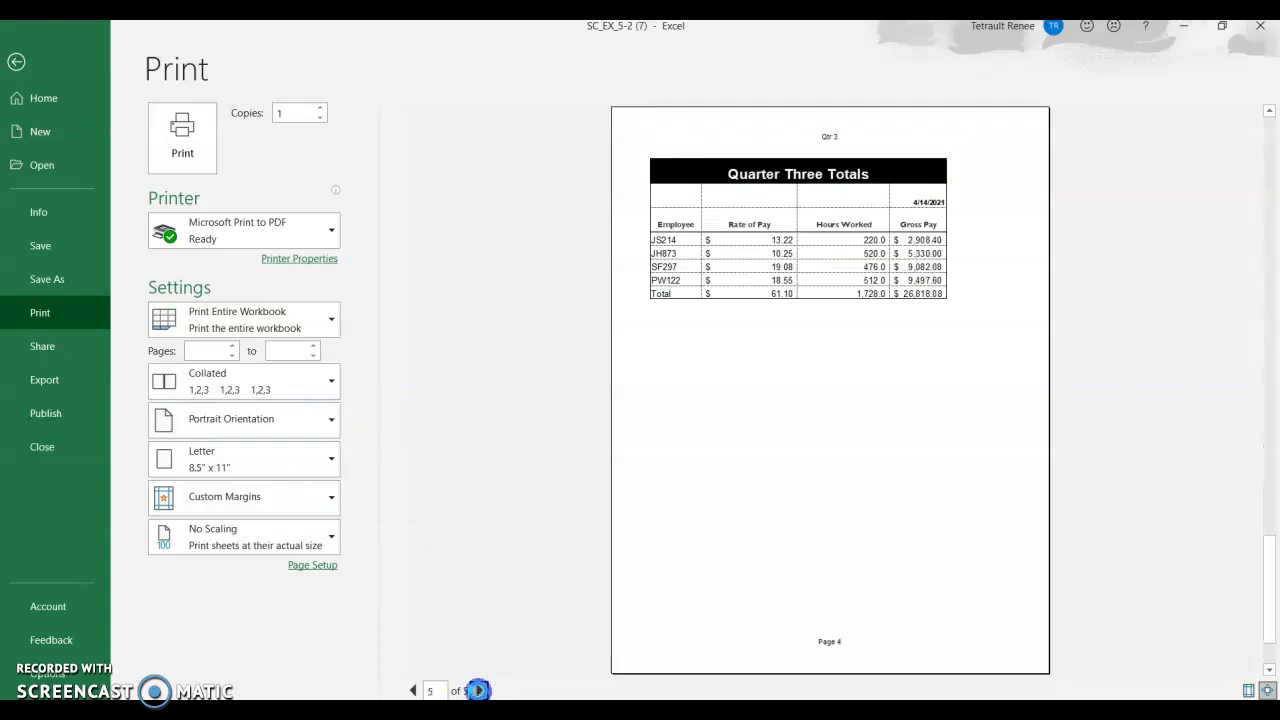
{"action": "left_click", "coordinate": [316, 566]}
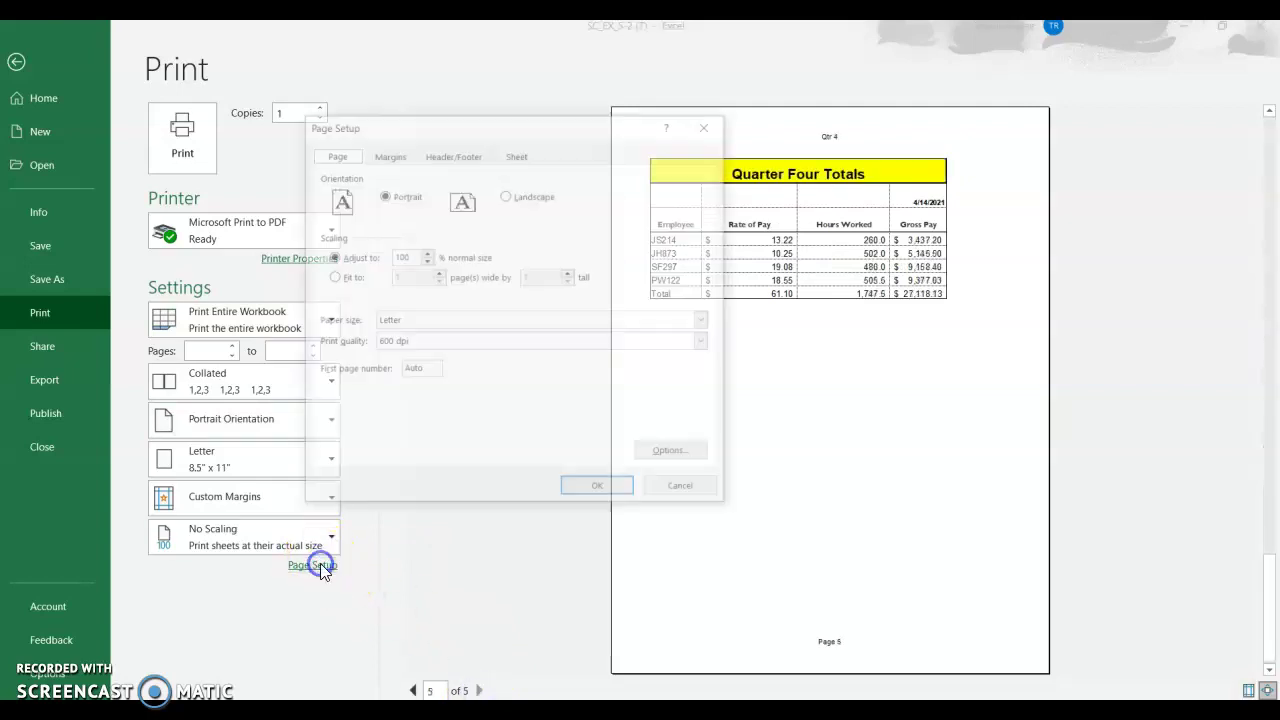
{"action": "left_click", "coordinate": [673, 493]}
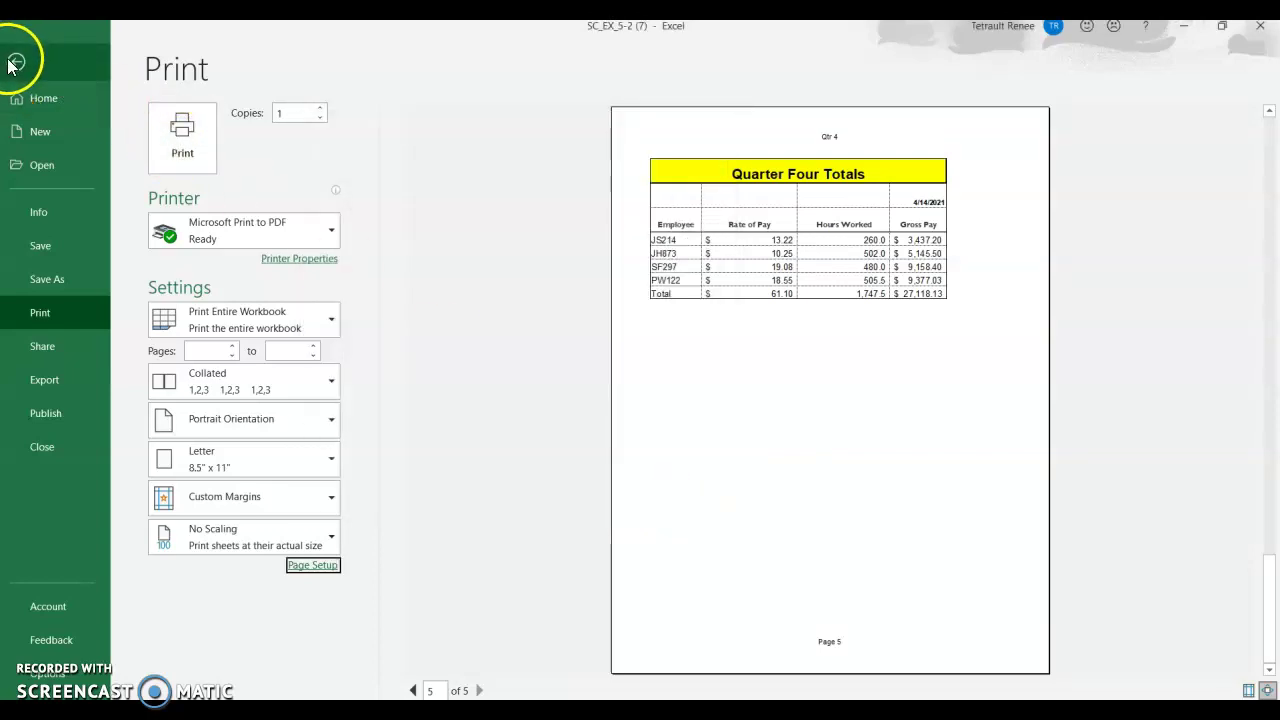
{"action": "left_click", "coordinate": [15, 62]}
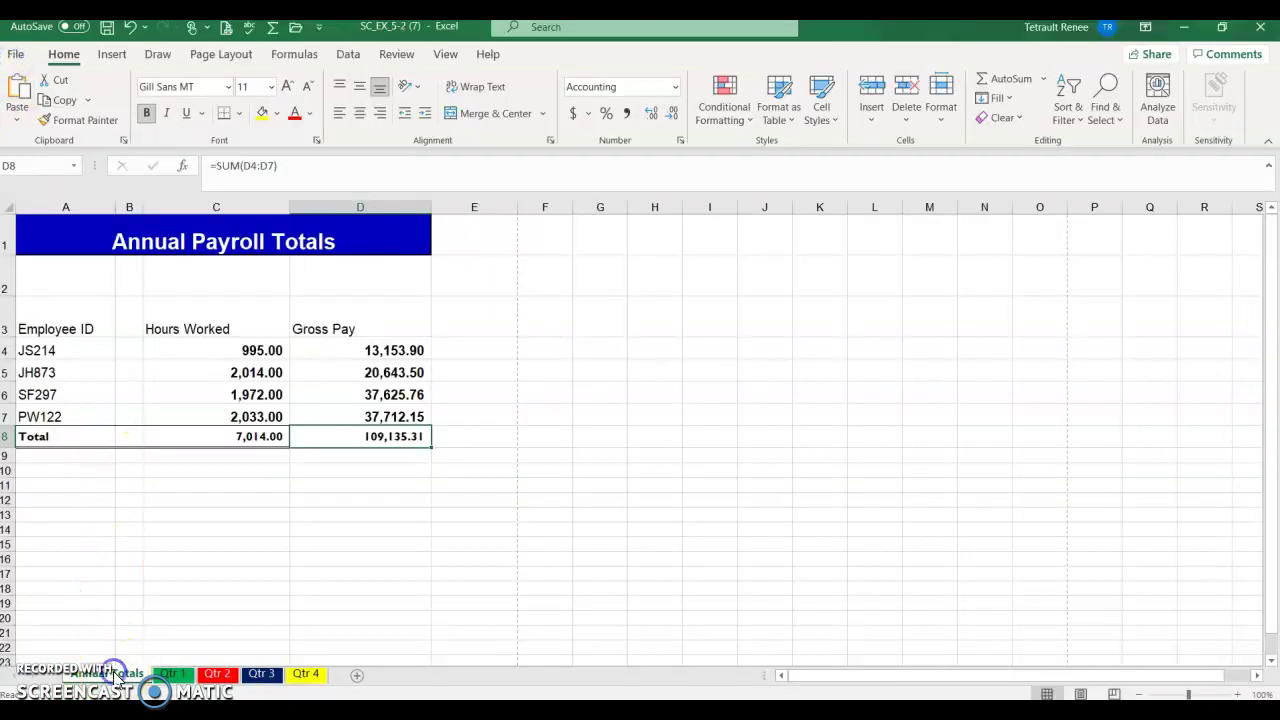
Group all five sheets and center their printed pages horizontally and vertically in Page Setup
{"action": "left_click", "coordinate": [314, 680], "text": "shift"}
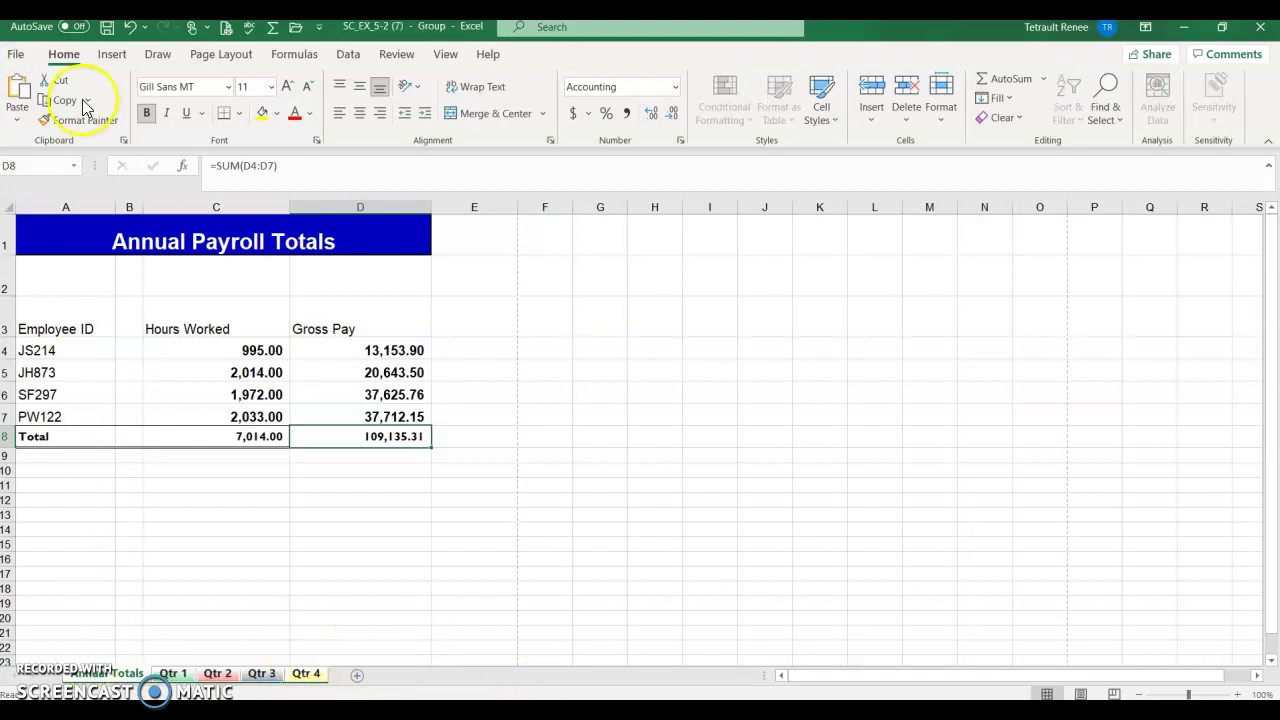
{"action": "left_click", "coordinate": [16, 54]}
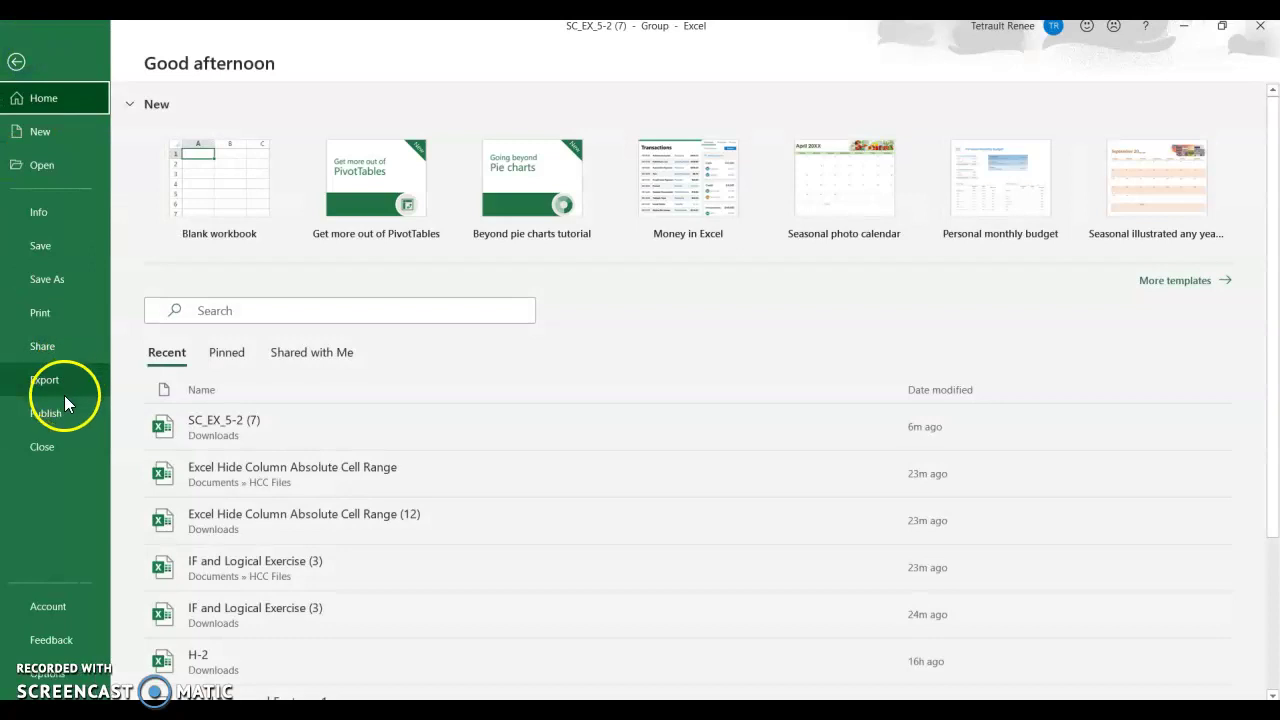
{"action": "left_click", "coordinate": [54, 316]}
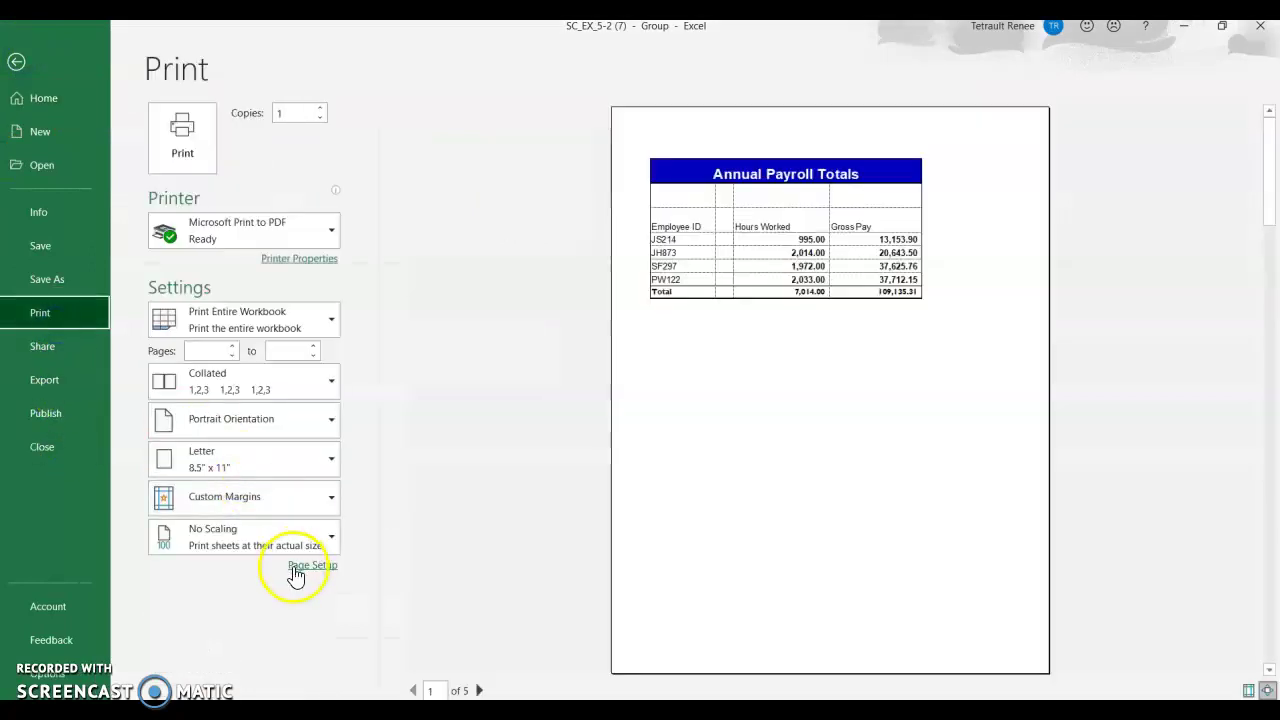
{"action": "left_click", "coordinate": [295, 567]}
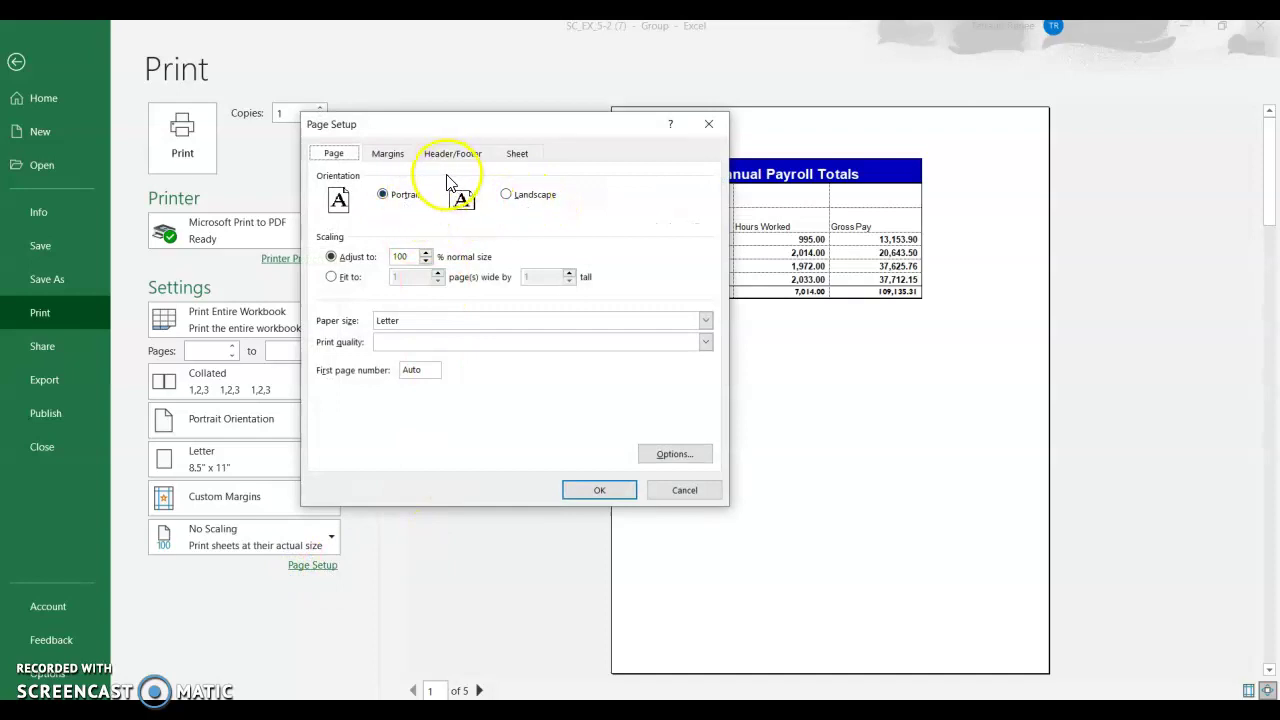
{"action": "left_click", "coordinate": [388, 153]}
{"action": "left_click", "coordinate": [331, 397]}
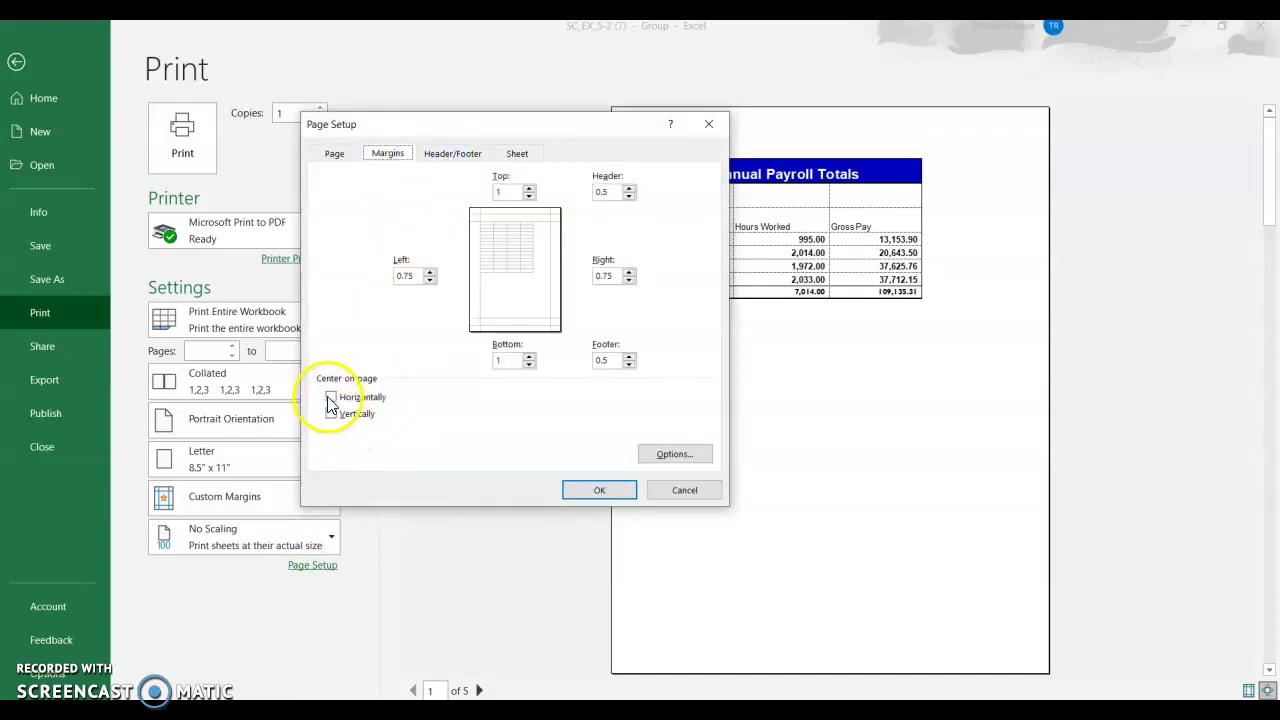
{"action": "left_click", "coordinate": [331, 414]}
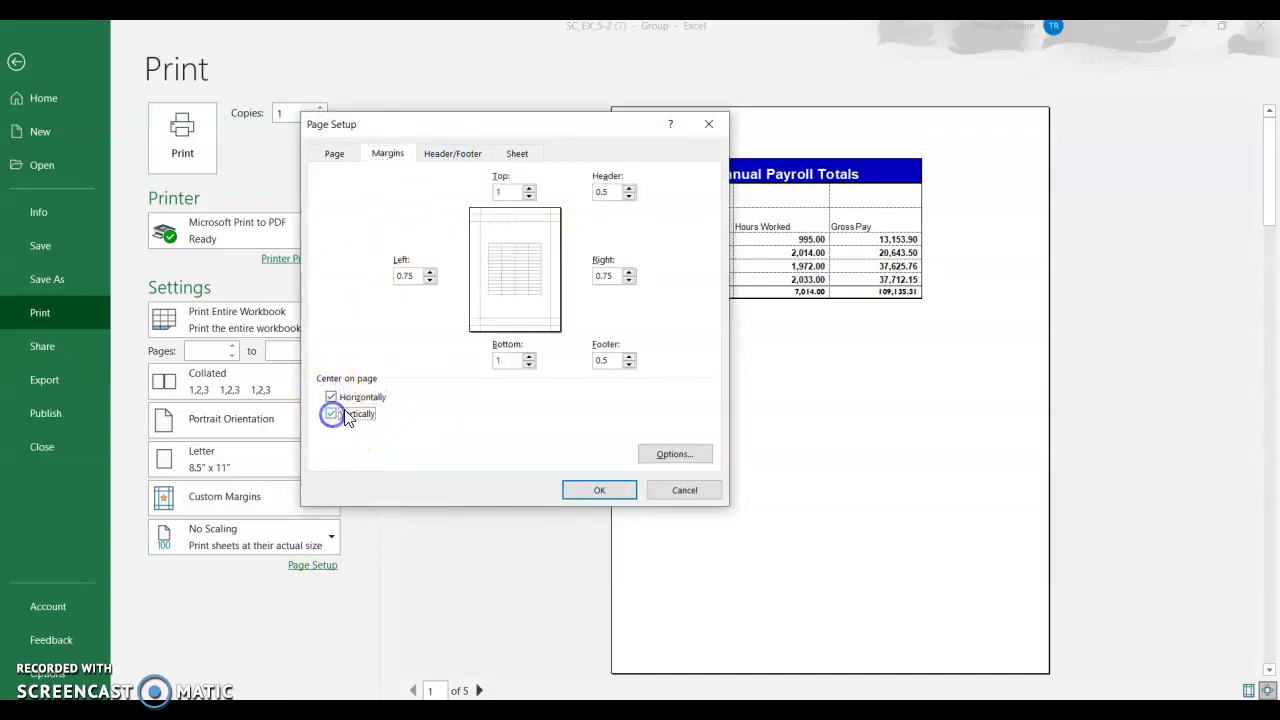
Create a custom header with the current date on the left and the file name on the right
{"action": "left_click", "coordinate": [442, 154]}
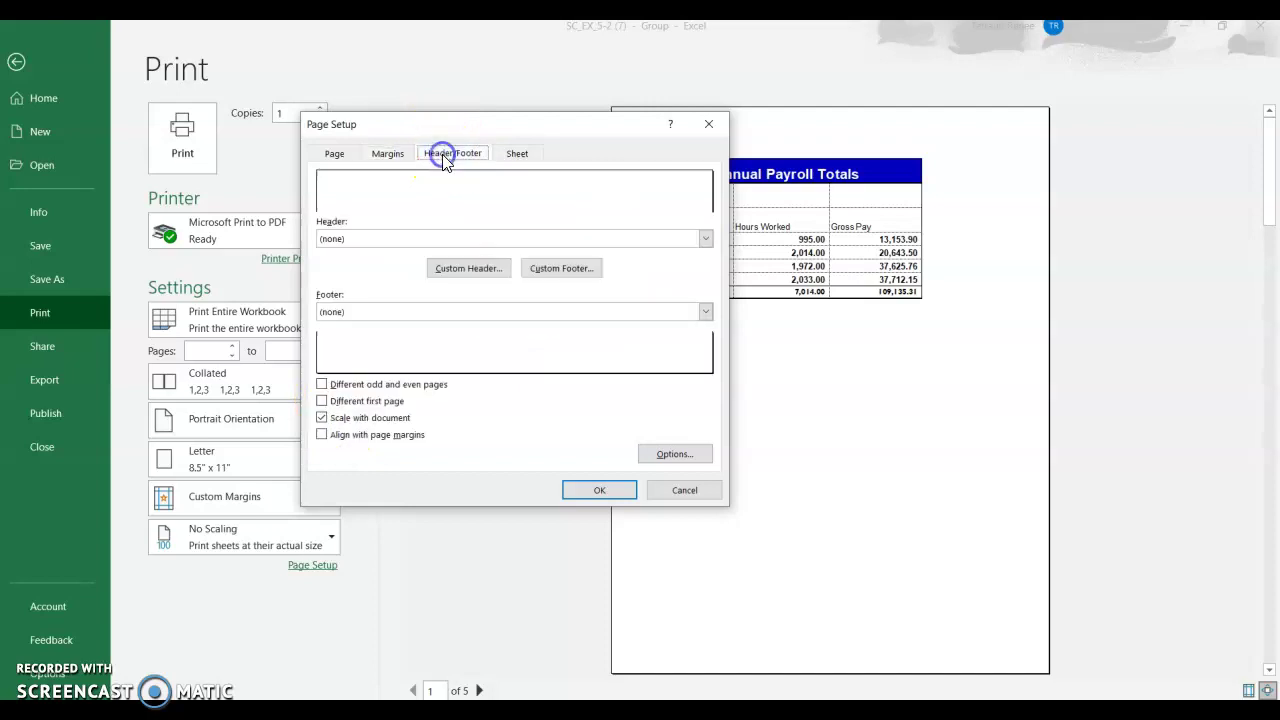
{"action": "left_click", "coordinate": [498, 270]}
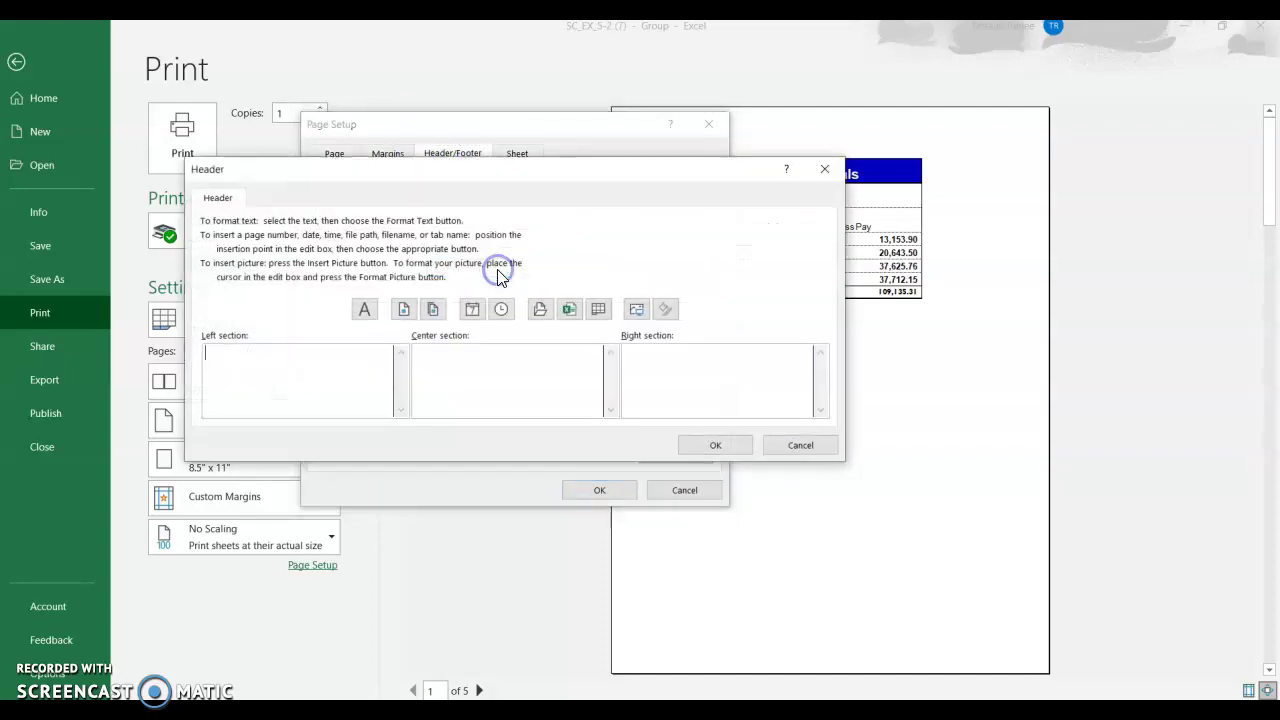
{"action": "left_click", "coordinate": [470, 310]}
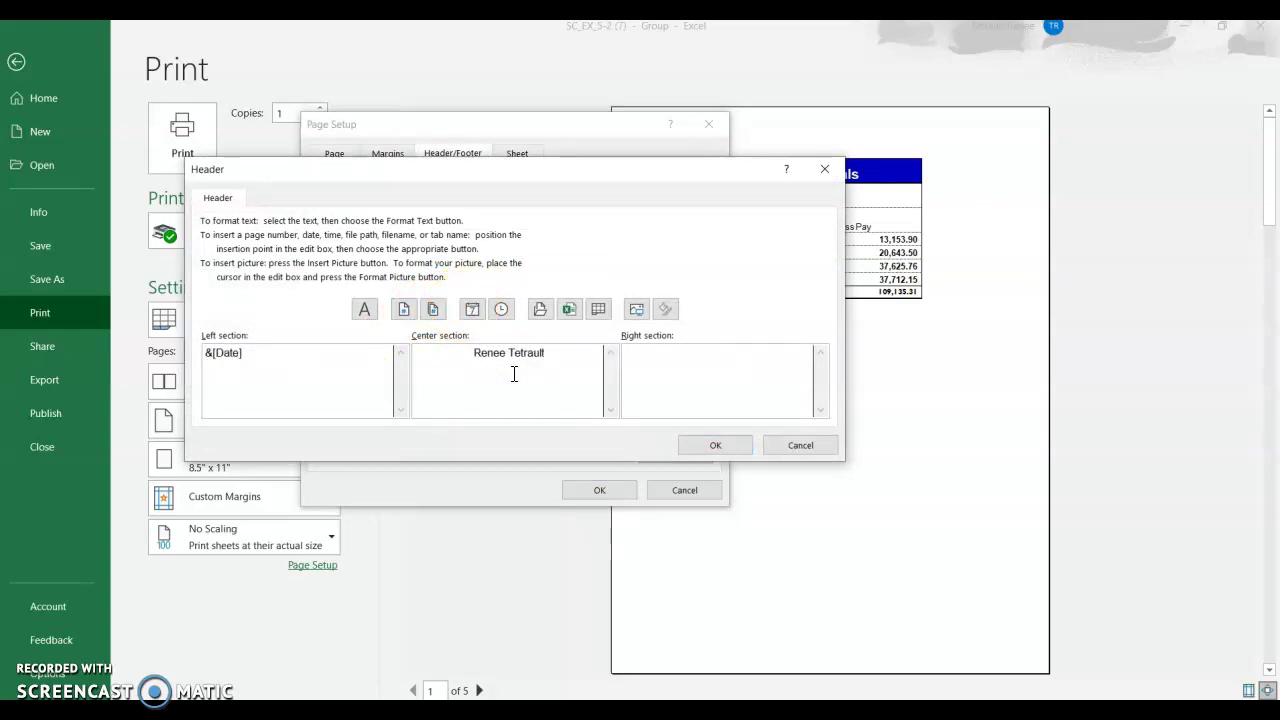
{"action": "left_click", "coordinate": [765, 373]}
{"action": "left_click", "coordinate": [568, 310]}
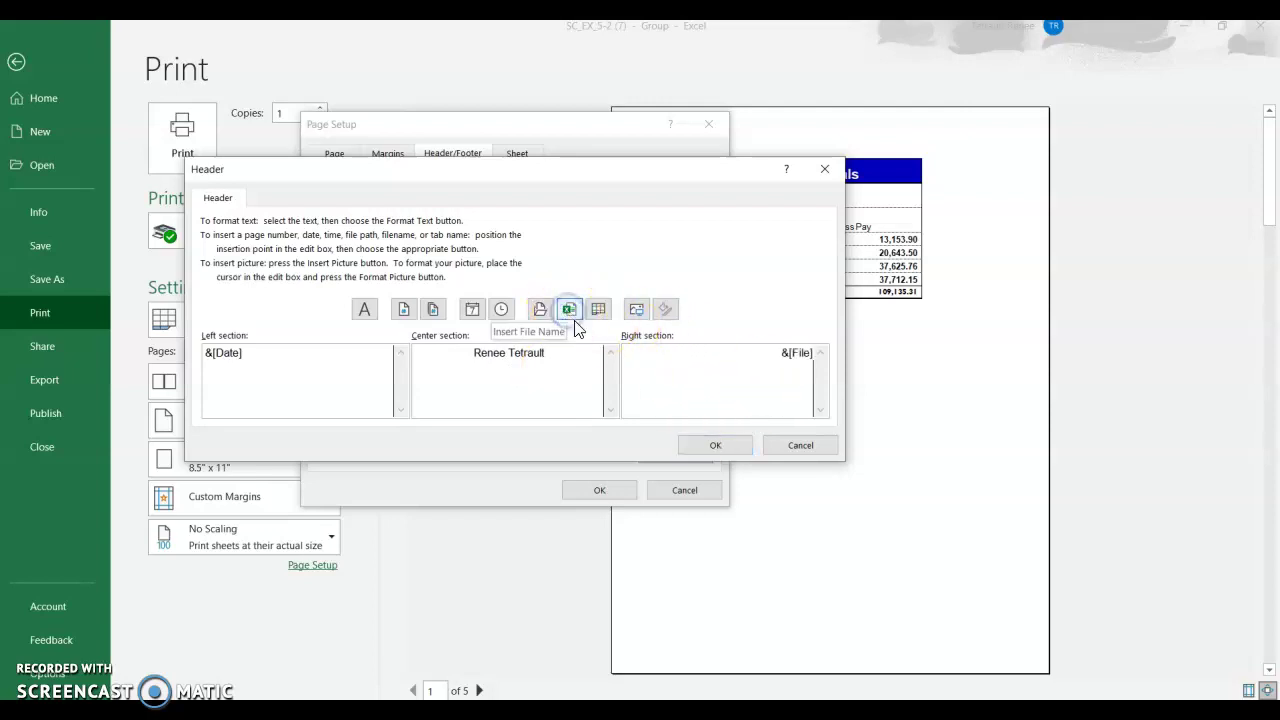
{"action": "left_click", "coordinate": [715, 446]}
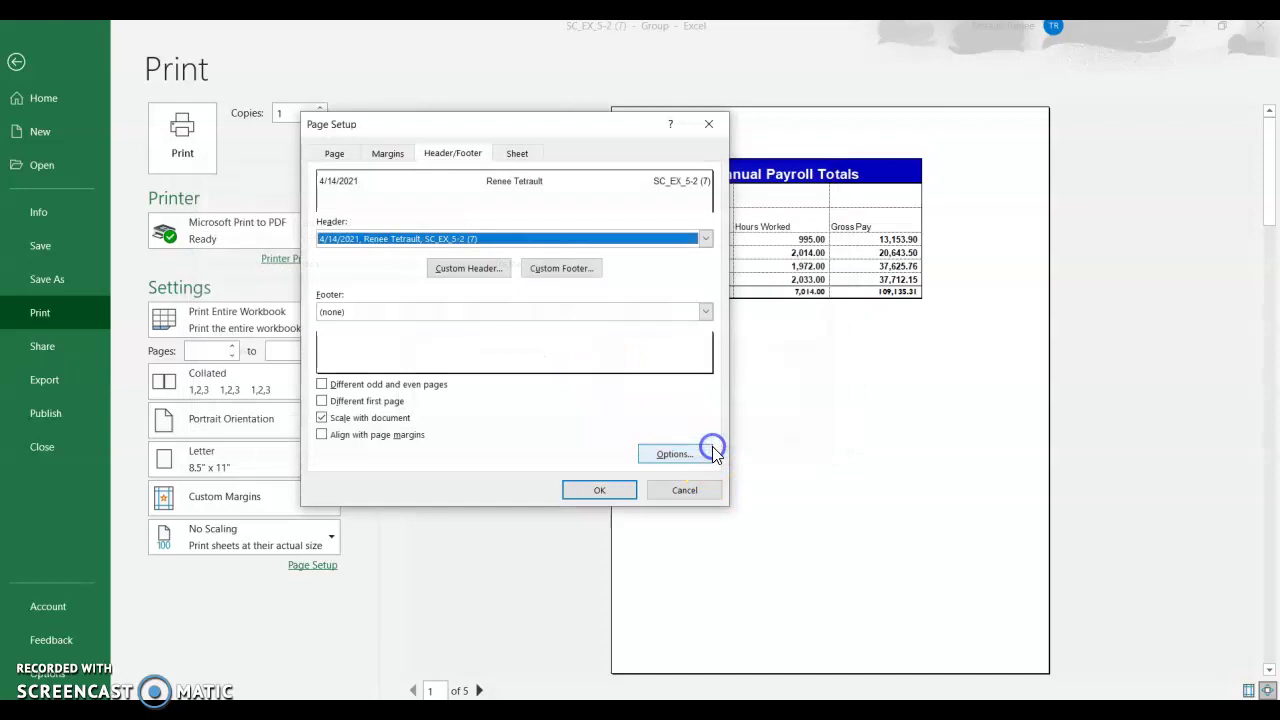
Add a custom footer with the sheet name in the right section and apply Page Setup
{"action": "left_click", "coordinate": [561, 268]}
{"action": "left_click", "coordinate": [665, 372]}
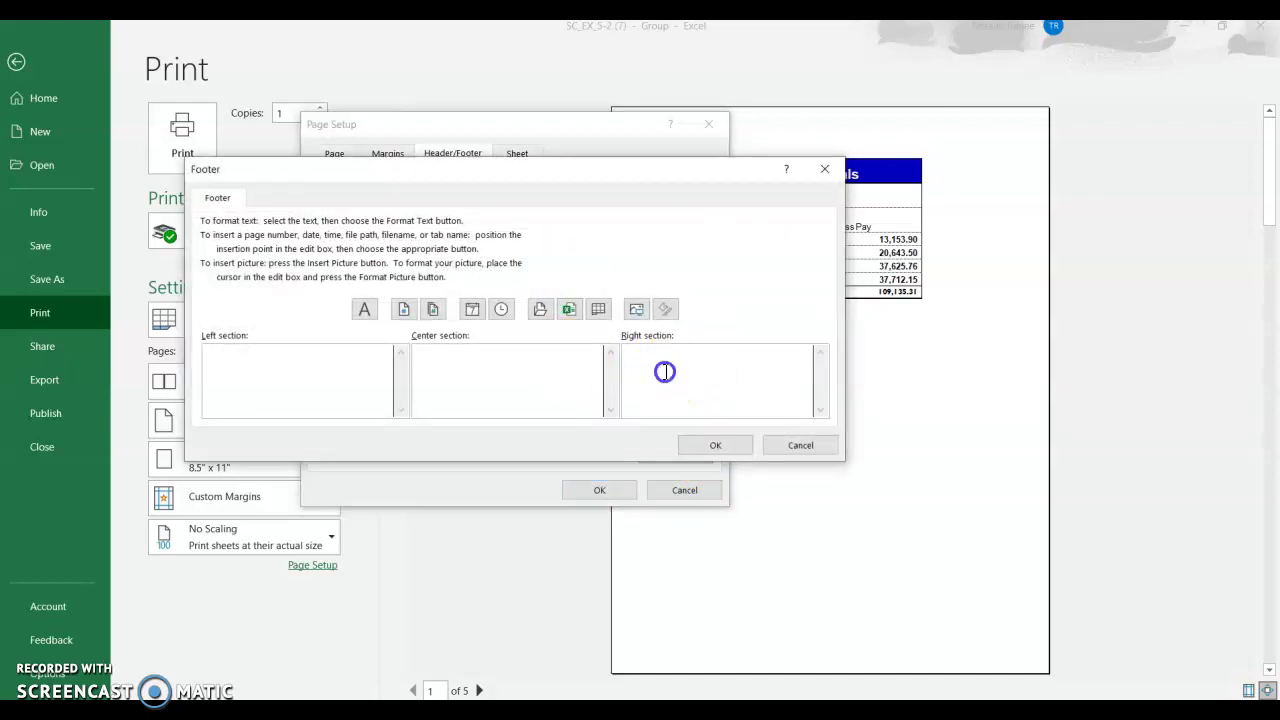
{"action": "left_click", "coordinate": [598, 310]}
{"action": "left_click", "coordinate": [715, 445]}
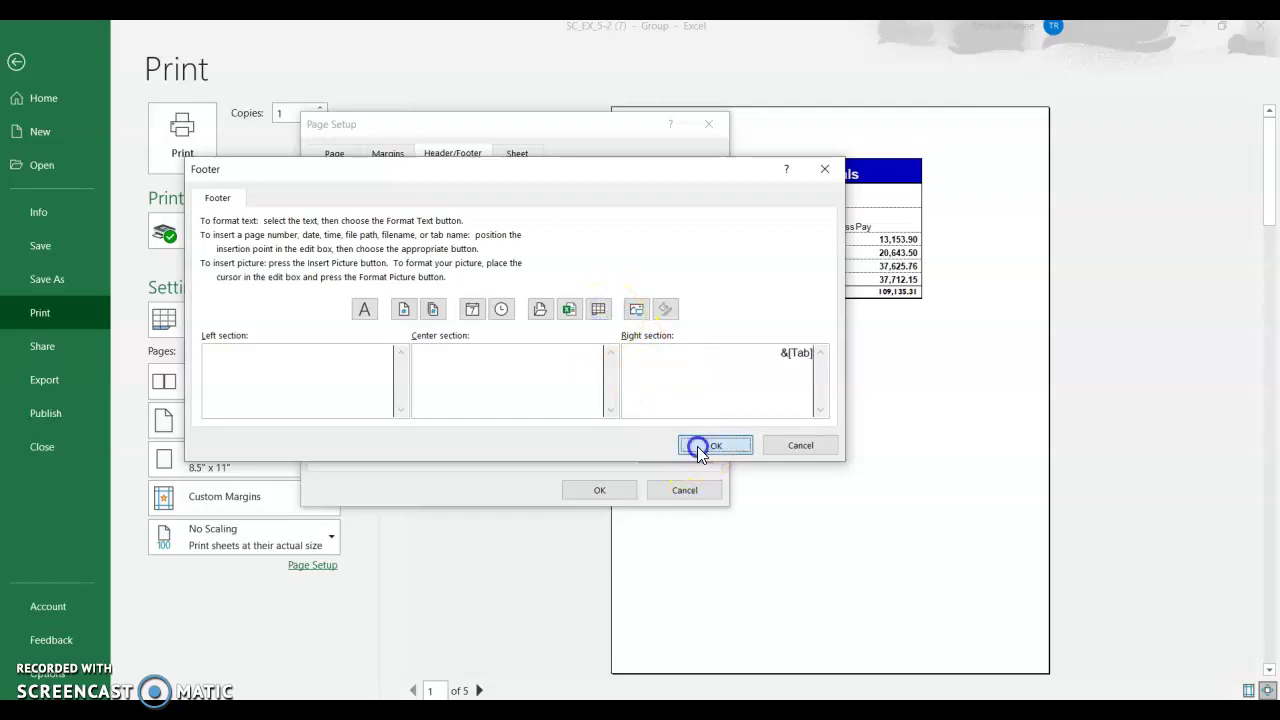
{"action": "left_click", "coordinate": [599, 490]}
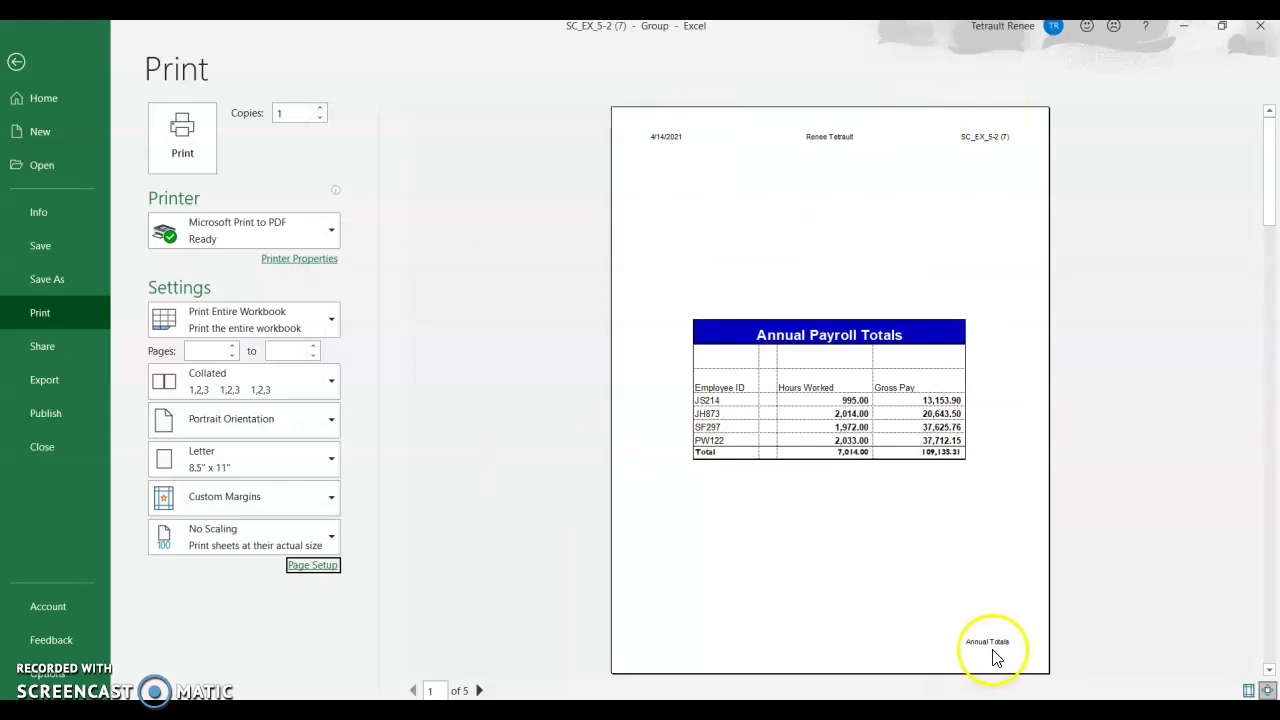
Step through all five preview pages to confirm the header and footer
{"action": "left_click", "coordinate": [480, 690]}
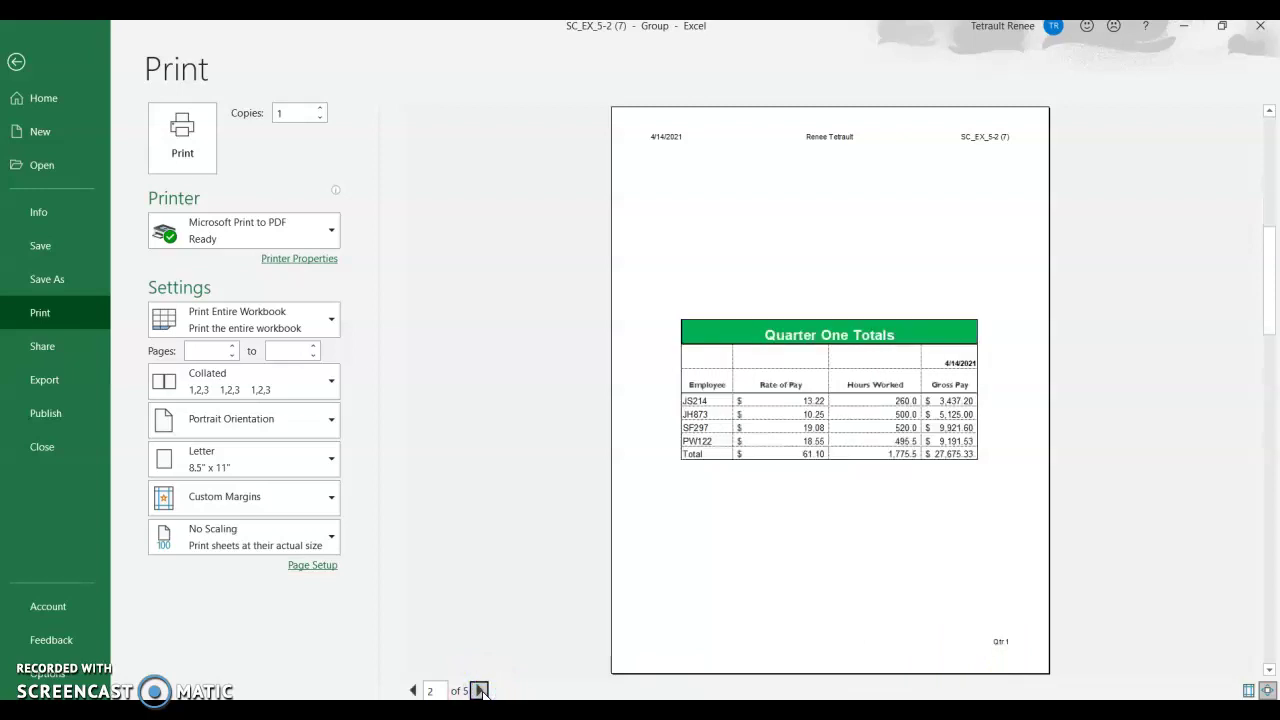
{"action": "left_click", "coordinate": [480, 690]}
{"action": "left_click", "coordinate": [480, 690]}
{"action": "left_click", "coordinate": [480, 690]}
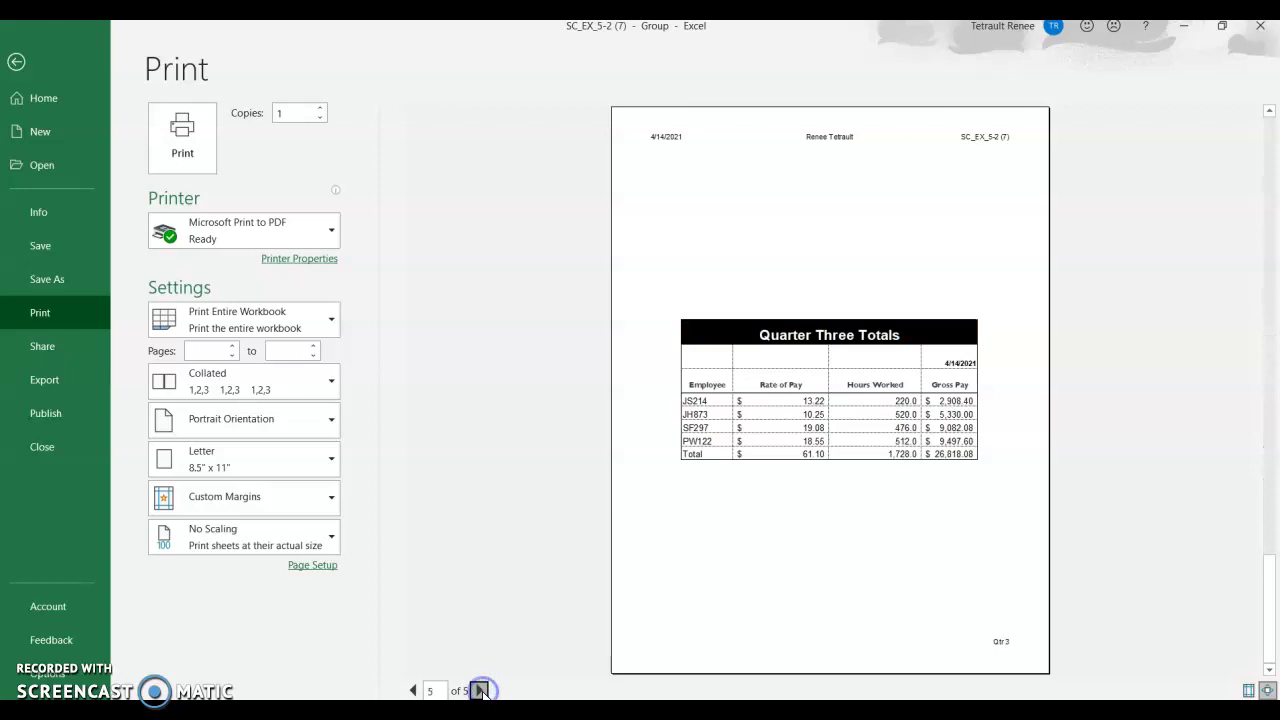